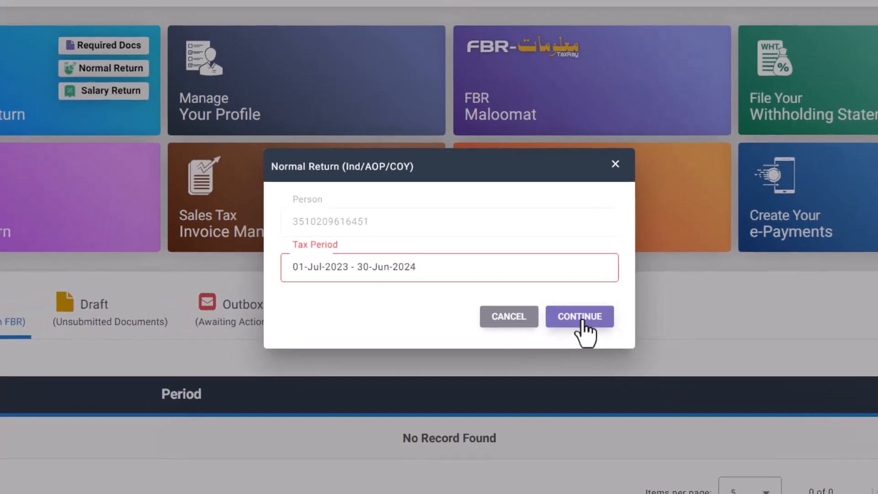
# Step: Open the 2023–24 return and go to Other Sources Receipts / Deductions
pyautogui.click(614, 345)
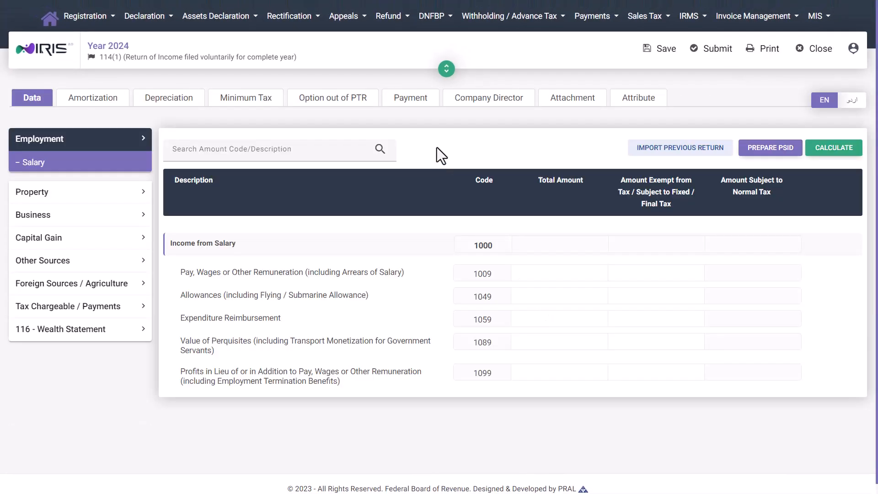
pyautogui.click(84, 262)
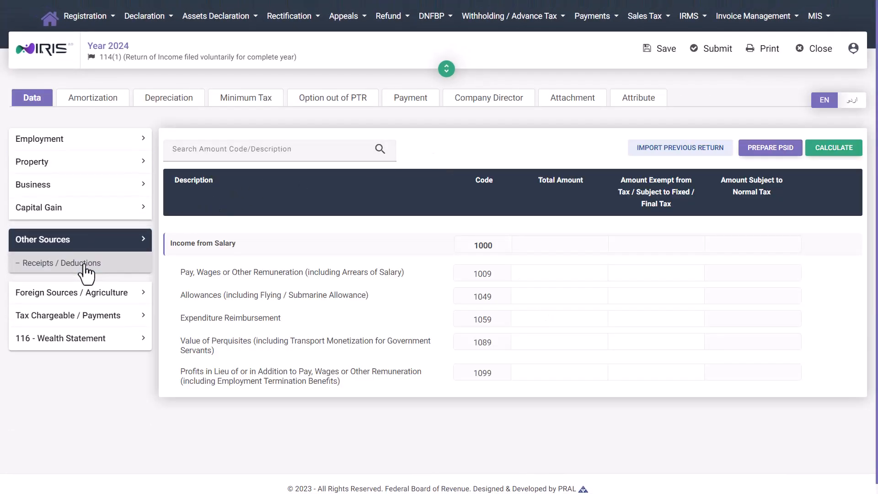
pyautogui.scroll(-2, 410, 280)
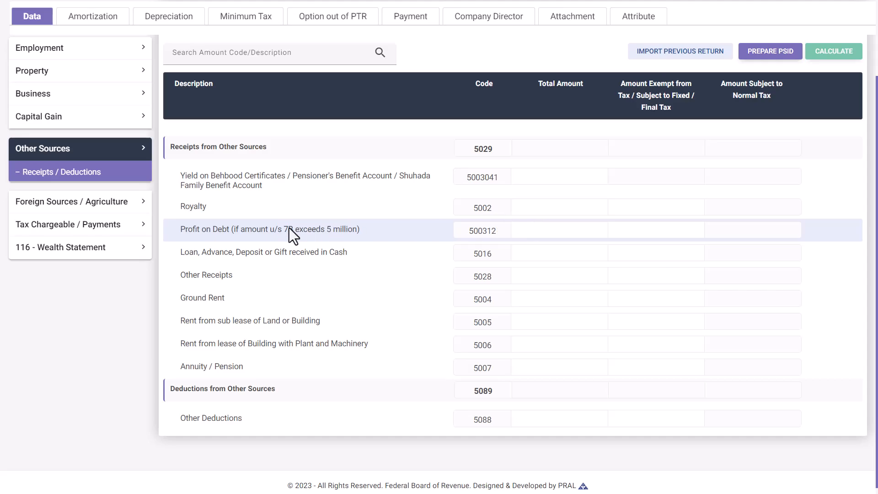
# Step: Open the Final / Fixed / Reduced tax schedule and search codes for '7b'
pyautogui.click(109, 237)
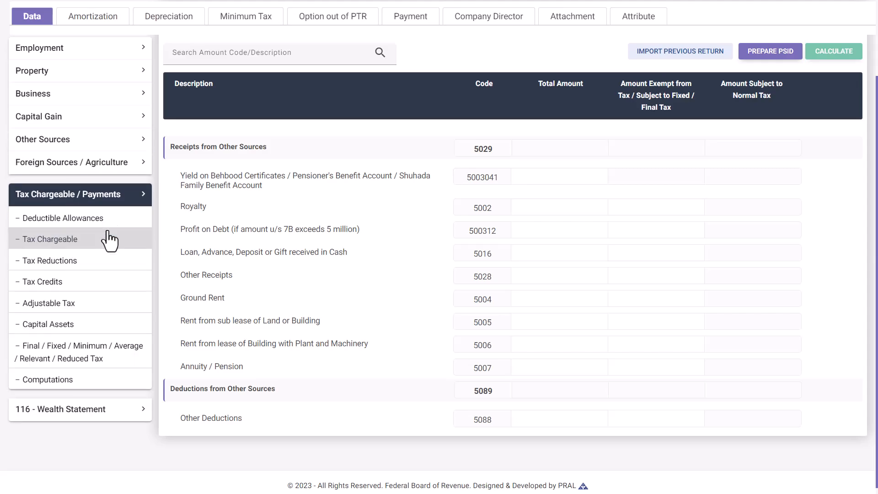
pyautogui.click(109, 361)
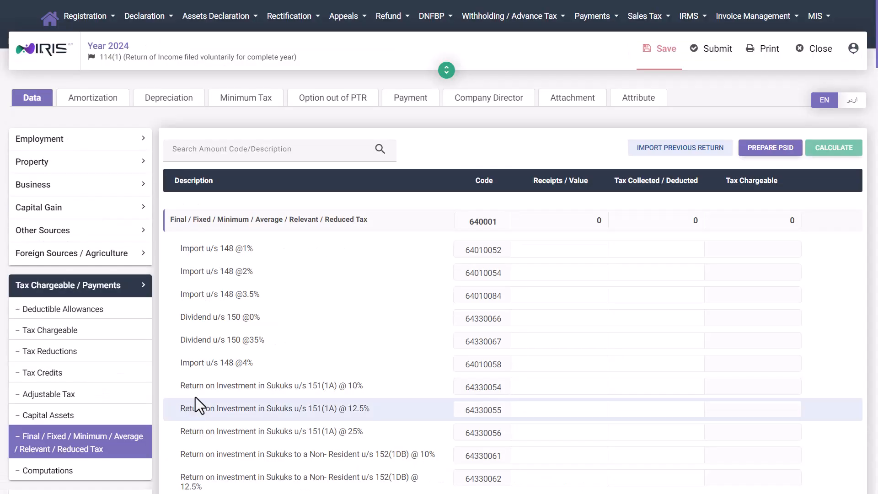
pyautogui.click(244, 150)
pyautogui.write('7b')
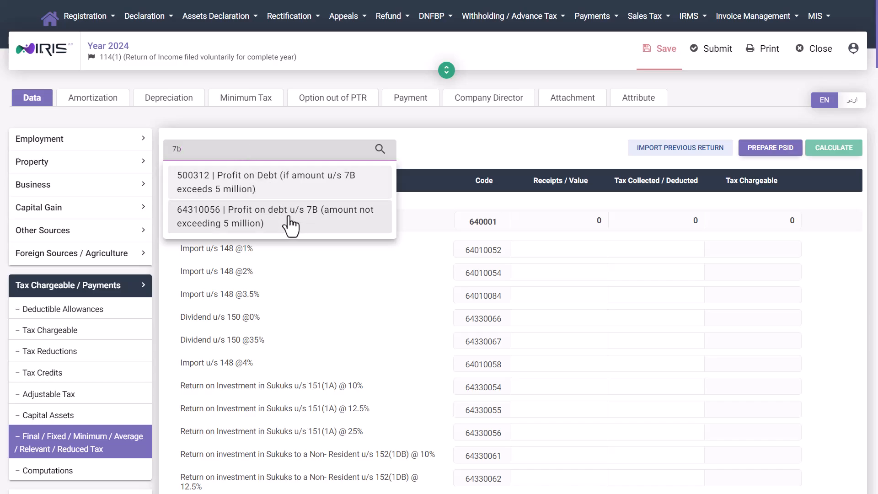
# Step: Pick the 64310056 profit on debt u/s 7B code from the search results
pyautogui.click(289, 219)
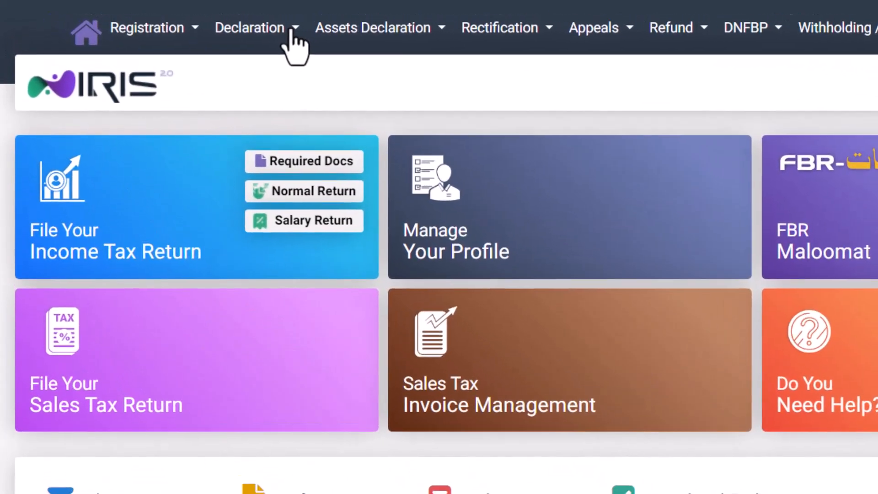
# Step: Start an original Normal Return for tax period 01-Jul-2023 - 30-Jun-2024
pyautogui.click(174, 21)
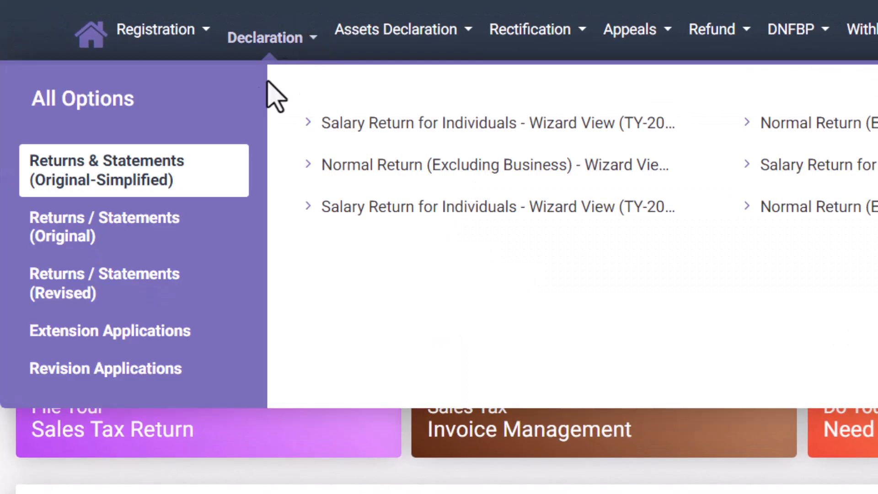
pyautogui.click(176, 228)
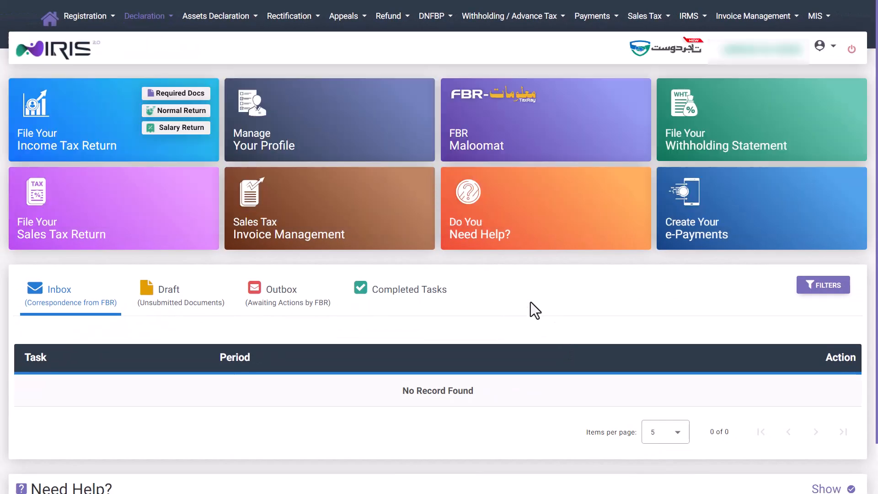
pyautogui.click(181, 114)
pyautogui.write('2024')
pyautogui.click(474, 294)
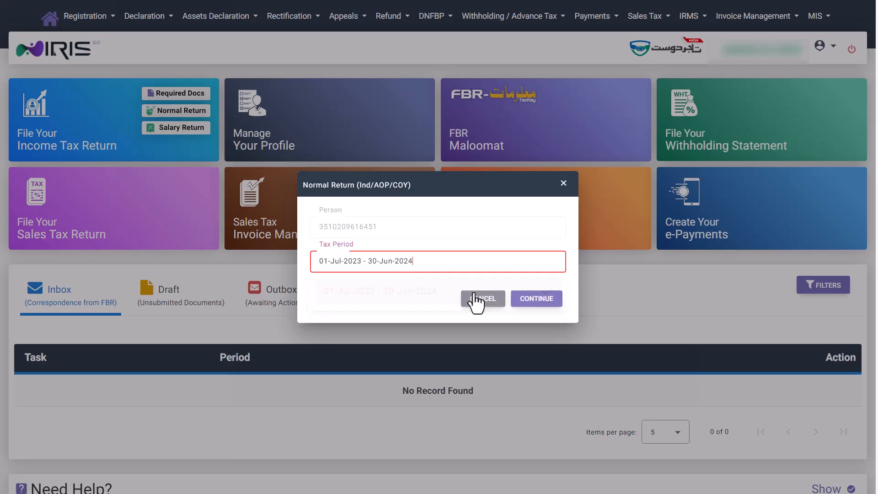
pyautogui.click(537, 299)
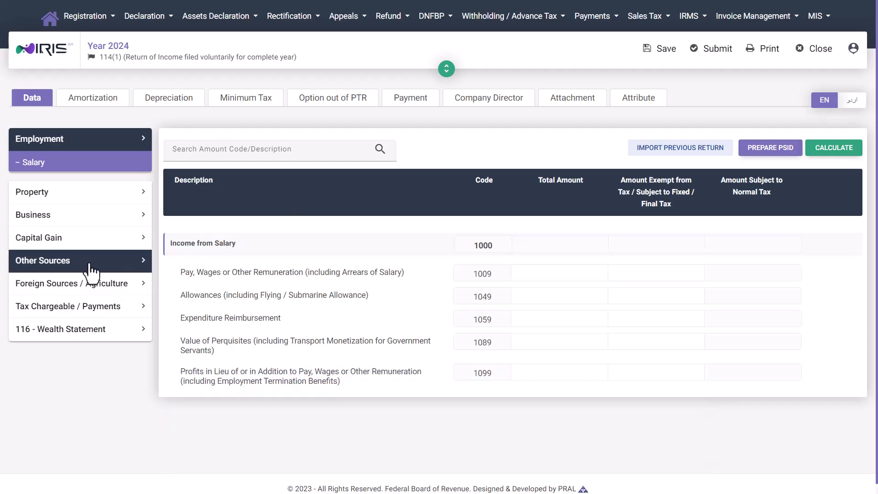
# Step: Enter 4,500,000 as the Other Receipts total amount under other sources and calculate
pyautogui.click(55, 265)
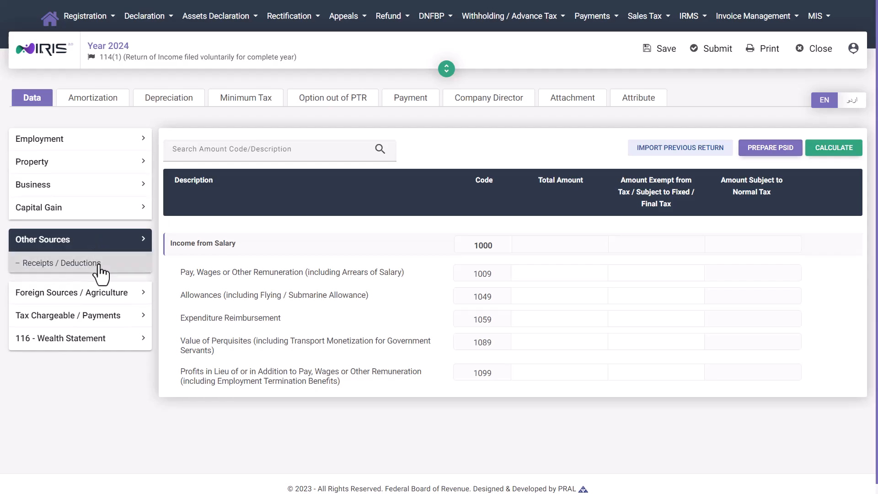
pyautogui.click(99, 265)
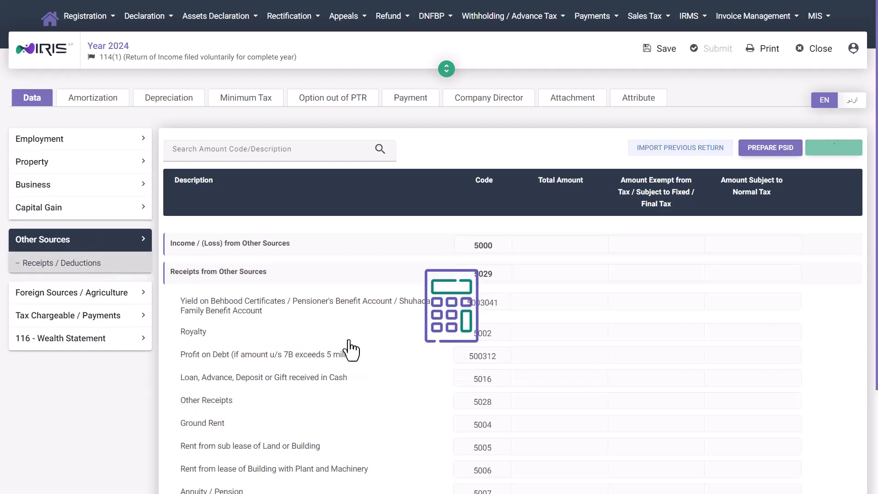
pyautogui.click(540, 402)
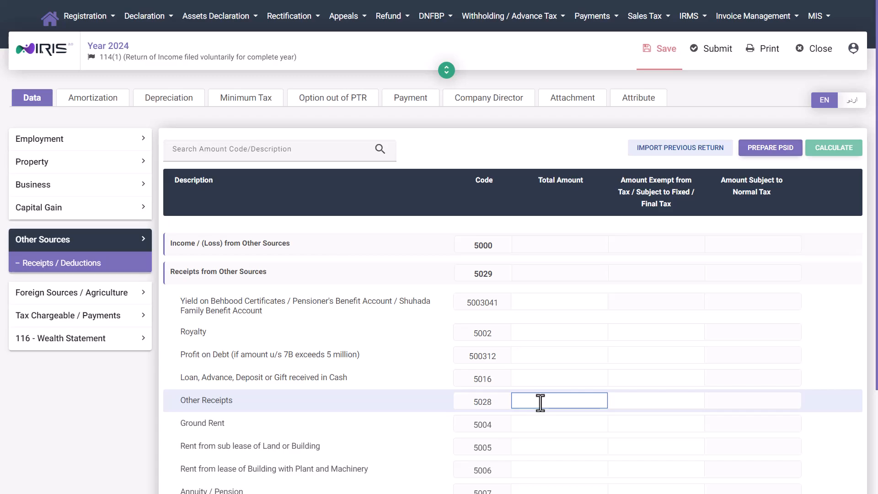
pyautogui.write('4500000')
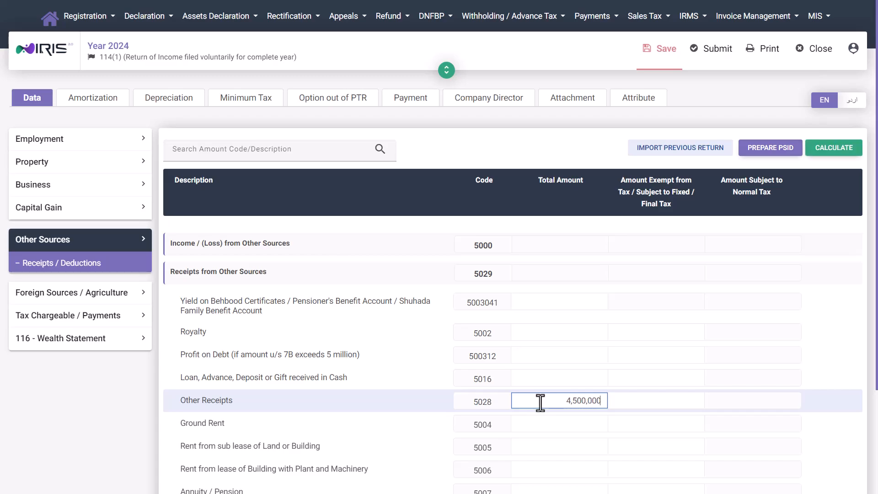
pyautogui.press('Tab')
pyautogui.click(840, 155)
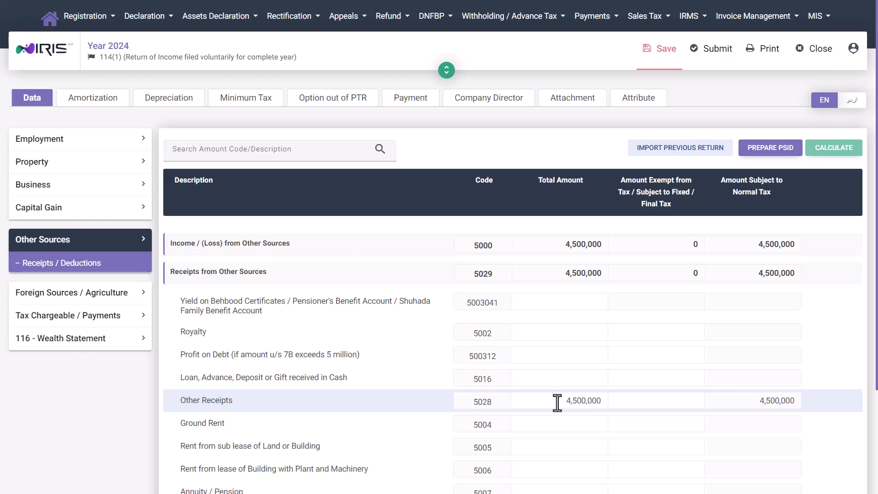
# Step: Fill the Other Receipts exempt amount with the same 4,500,000 and recalculate
pyautogui.click(102, 320)
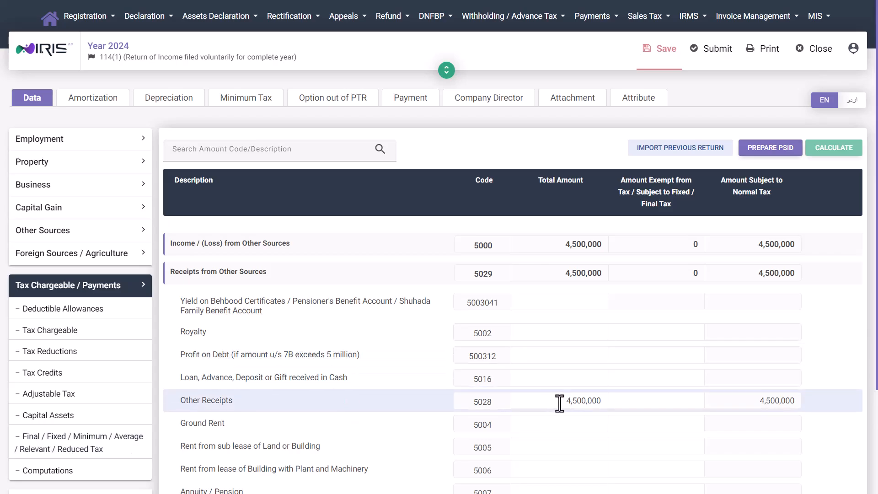
pyautogui.moveTo(558, 402); pyautogui.dragTo(608, 402)
pyautogui.hotkey('ctrl', 'c')
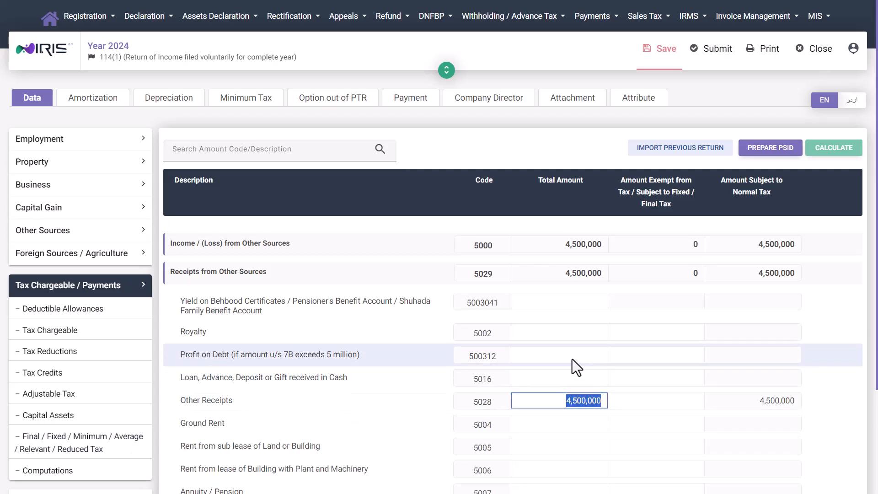
pyautogui.click(654, 399)
pyautogui.hotkey('ctrl', 'v')
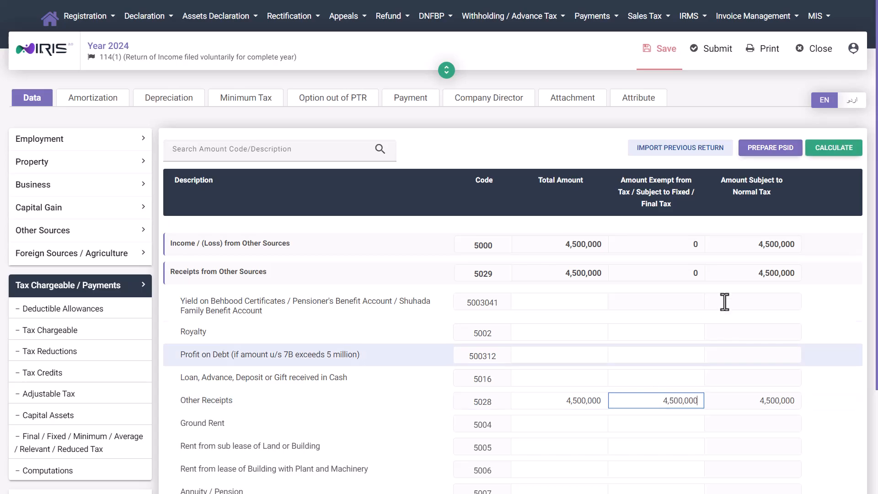
pyautogui.click(837, 149)
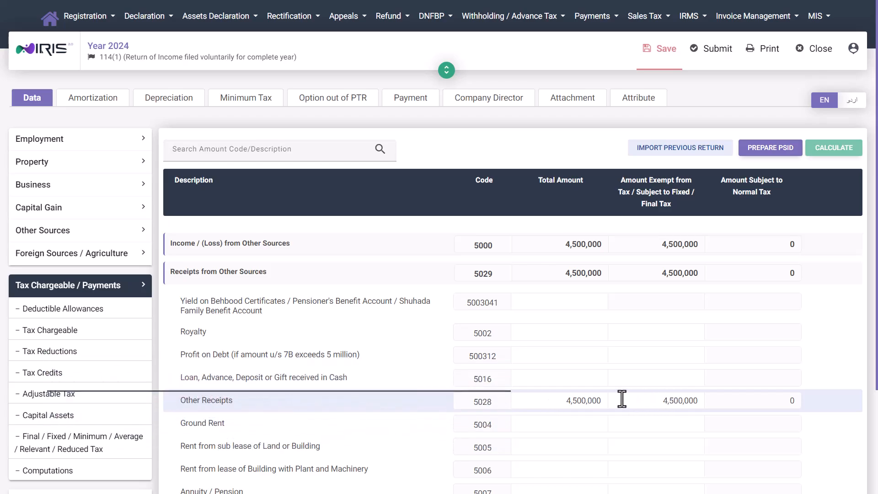
# Step: In the final/fixed tax schedule, search '7b' and go to code 64310056
pyautogui.click(64, 442)
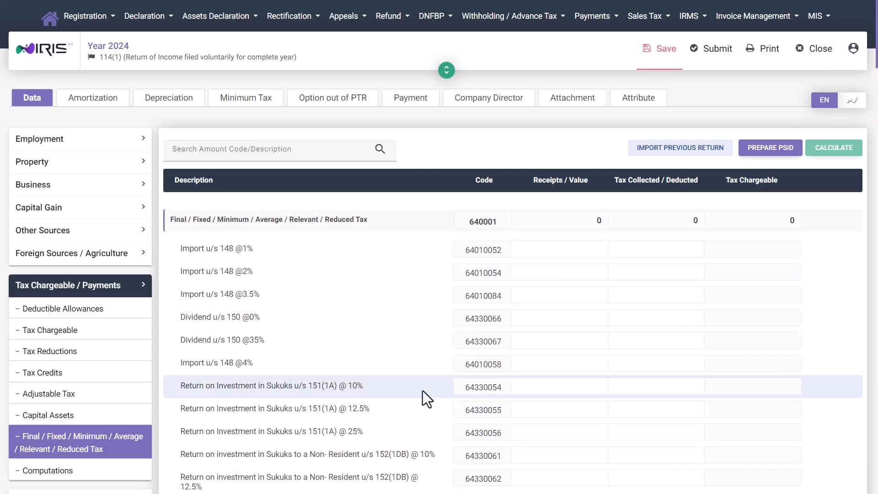
pyautogui.click(262, 152)
pyautogui.write('7b')
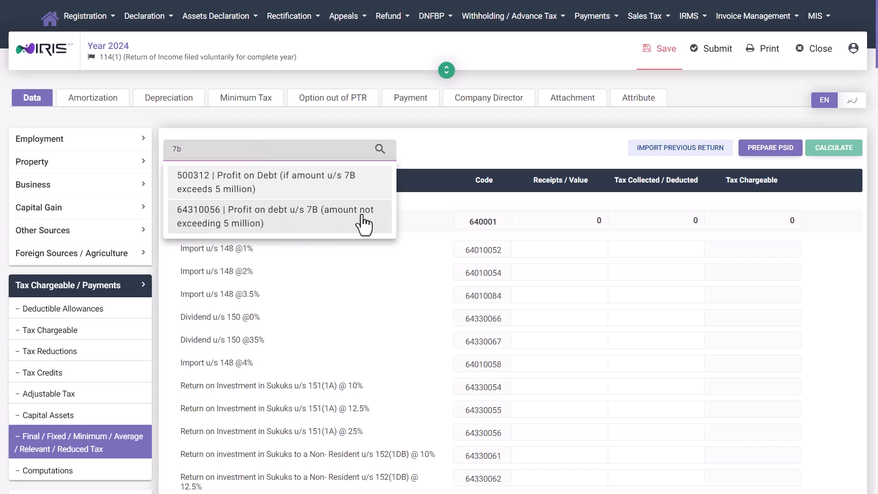
pyautogui.click(278, 219)
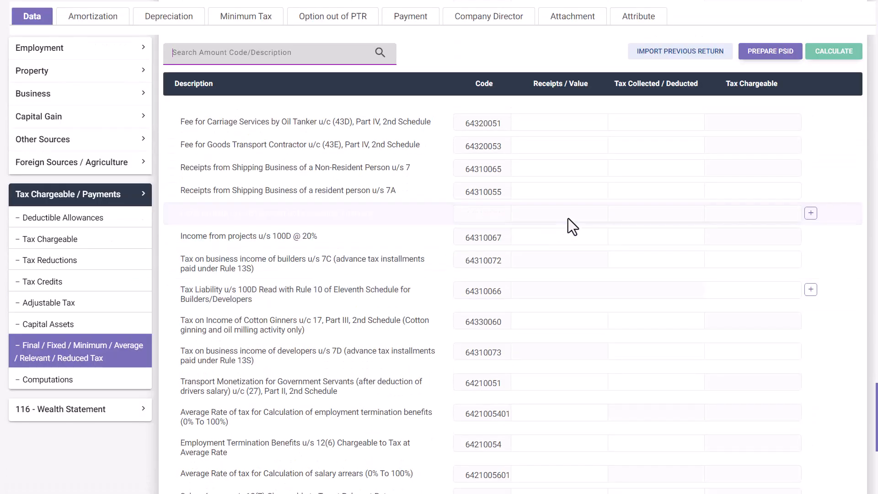
# Step: Add an investment sub-entry with its account number and contents 'Hbl' under 64310056
pyautogui.click(810, 213)
pyautogui.press('Tab')
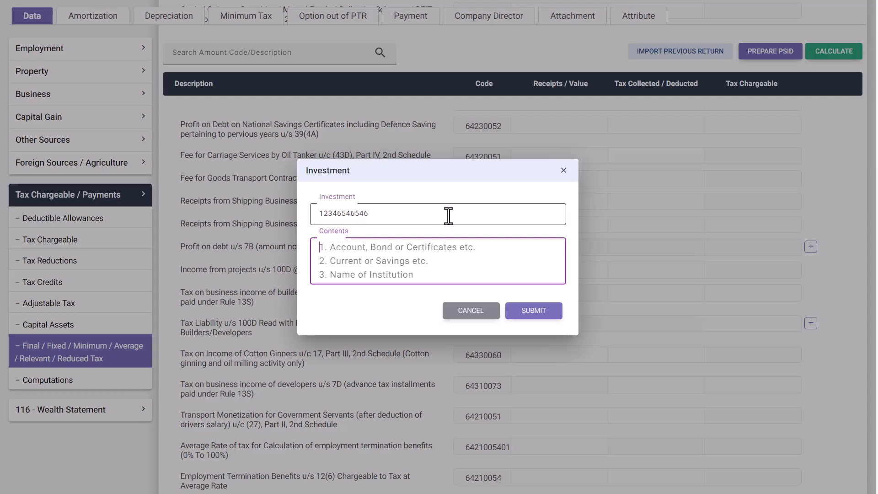
pyautogui.write('Hbl')
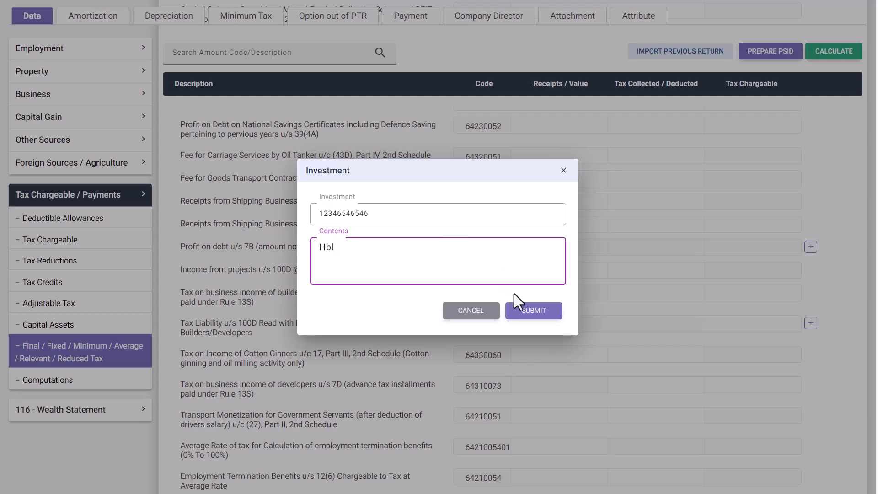
pyautogui.click(539, 312)
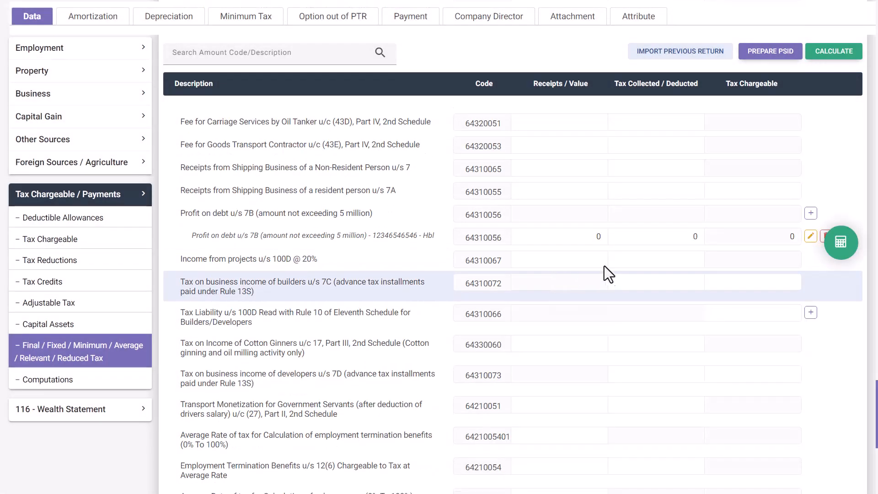
# Step: Give the Hbl sub-entry 4,500,000 receipts and 675,000 tax deducted, then recalculate
pyautogui.write('4500000')
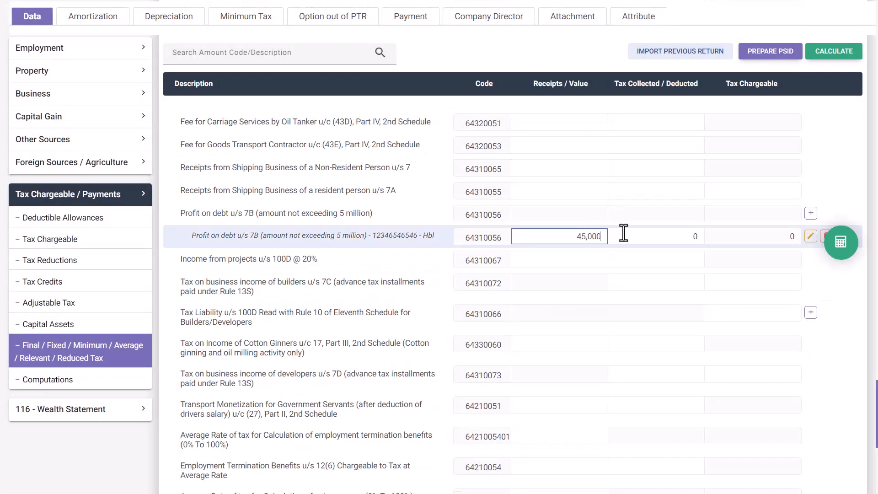
pyautogui.click(623, 232)
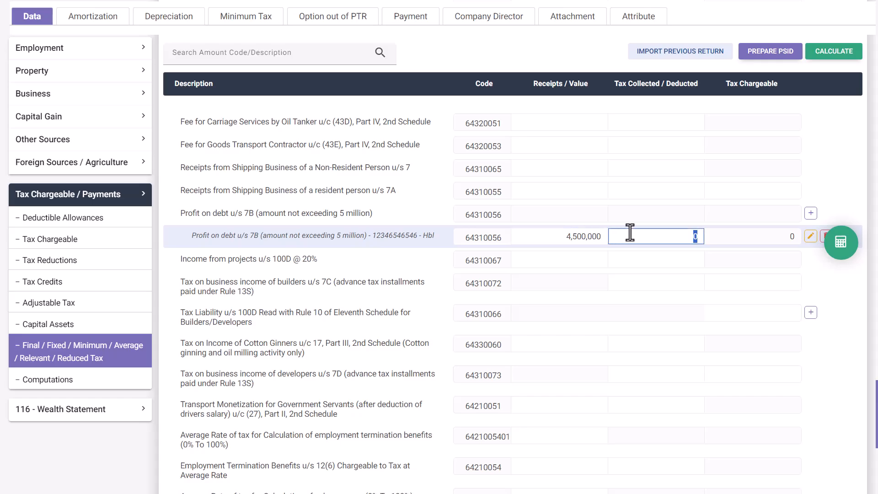
pyautogui.click(840, 249)
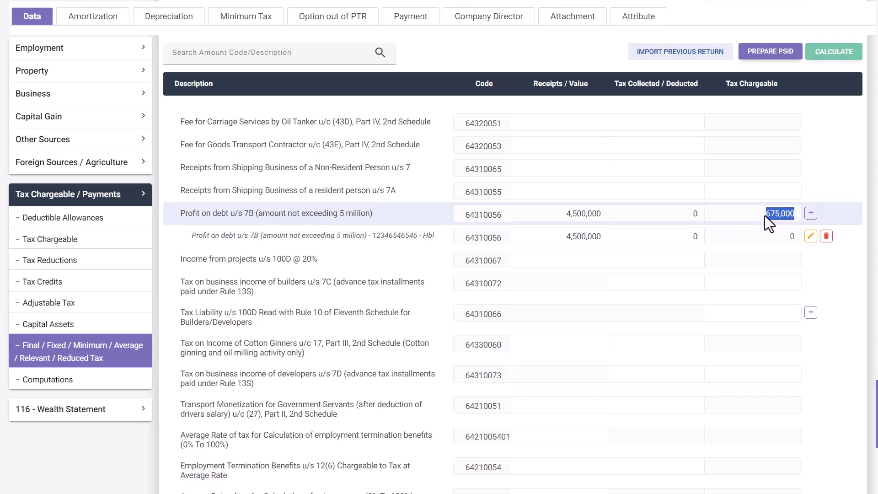
pyautogui.moveTo(769, 218); pyautogui.dragTo(656, 240)
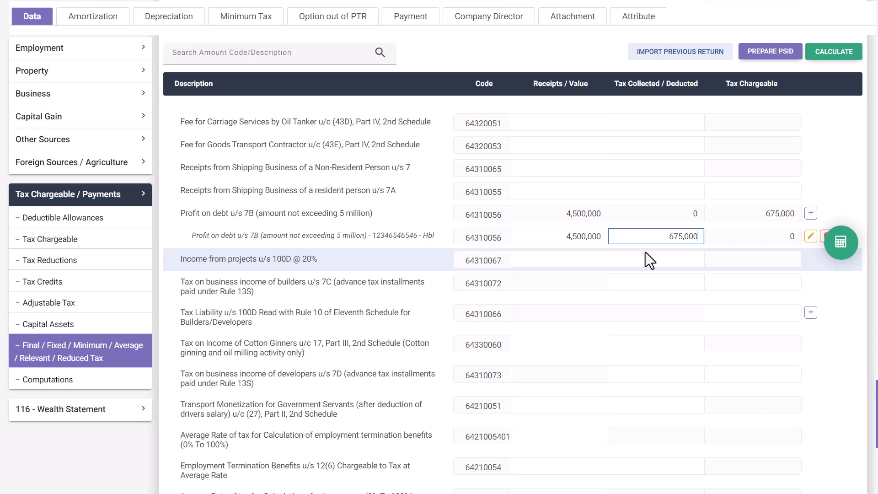
pyautogui.click(843, 251)
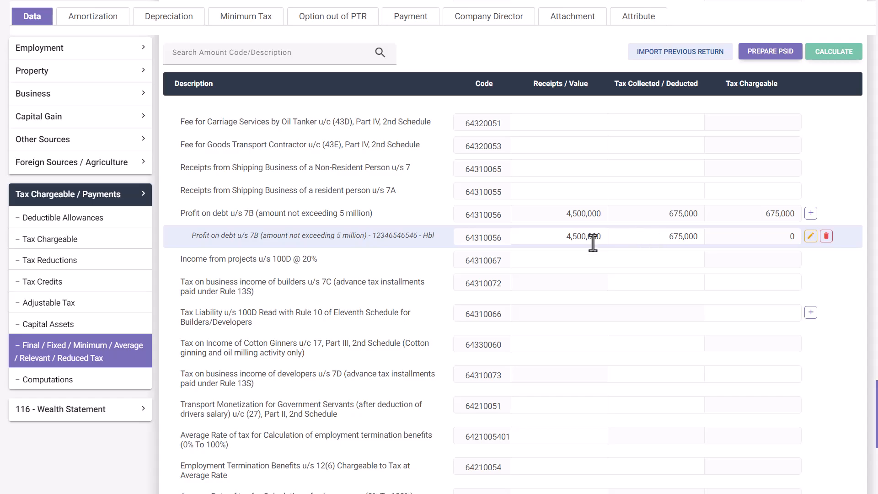
pyautogui.doubleClick(558, 236)
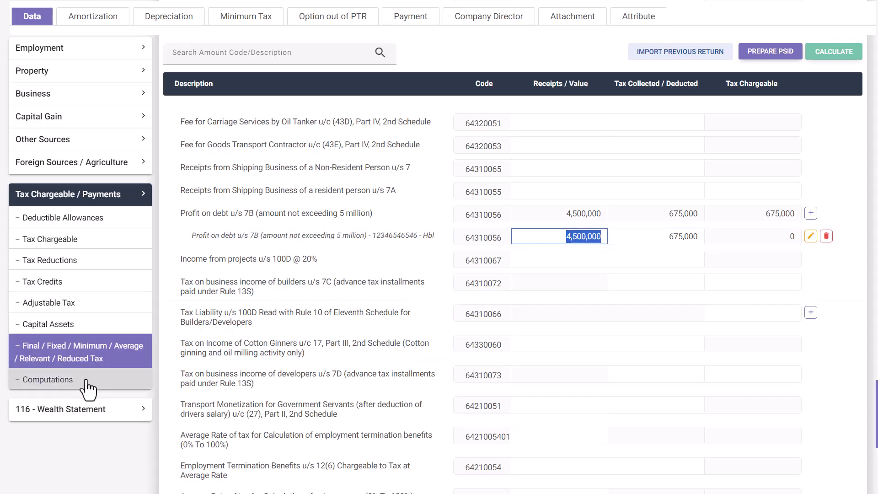
# Step: Check the computations show 675,000 withholding tax against 675,000 tax chargeable
pyautogui.click(102, 381)
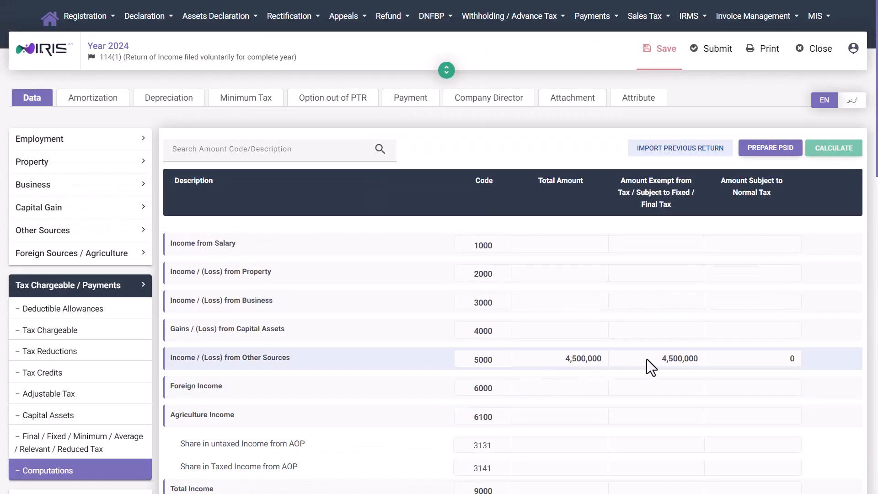
pyautogui.scroll(-9, 646, 359)
pyautogui.scroll(3, 691, 337)
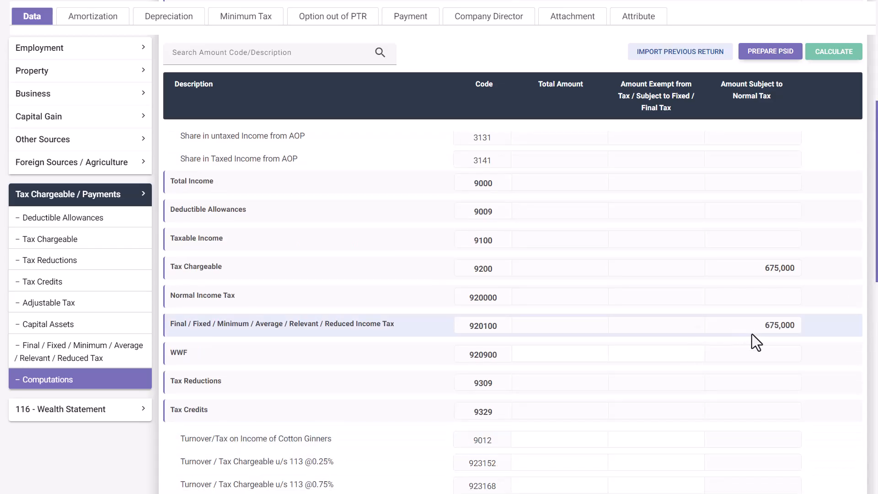
pyautogui.scroll(-20, 754, 328)
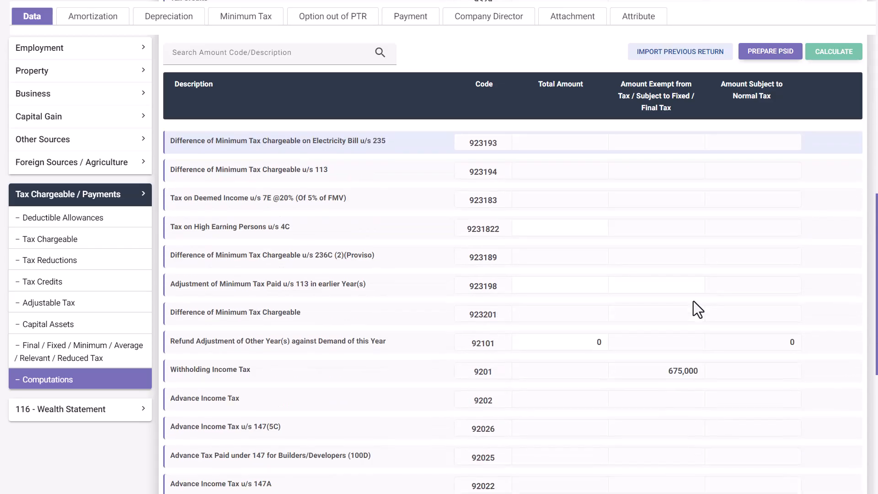
pyautogui.scroll(2, 668, 261)
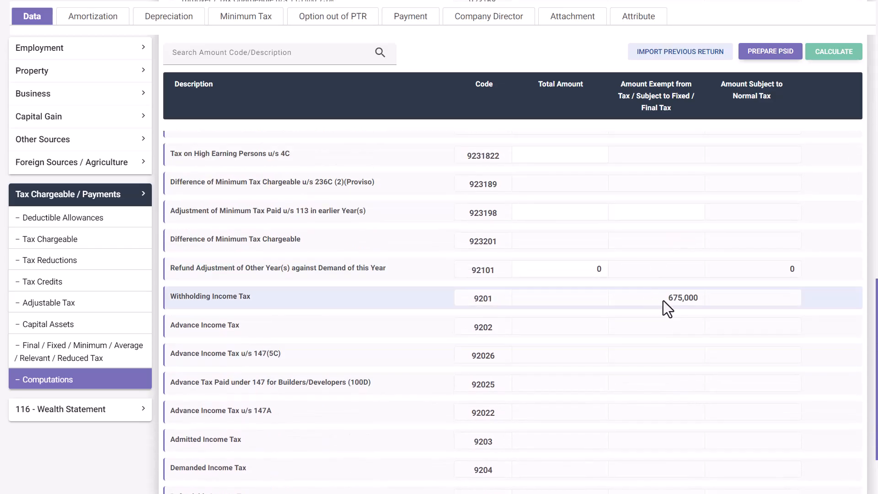
pyautogui.scroll(-1, 640, 256)
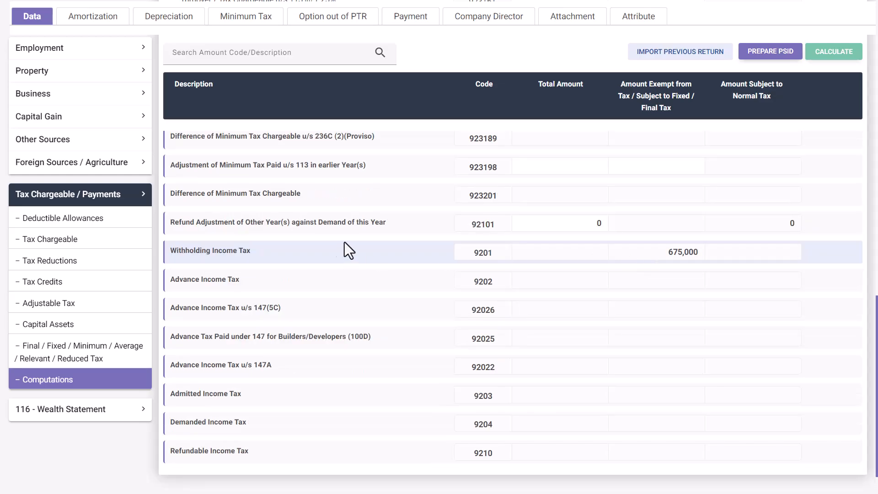
pyautogui.click(72, 308)
# Step: Scroll the Adjustable Tax table to the Cellphone Bill u/s 236(1)(a) row
pyautogui.scroll(-8, 407, 315)
pyautogui.scroll(-6, 388, 301)
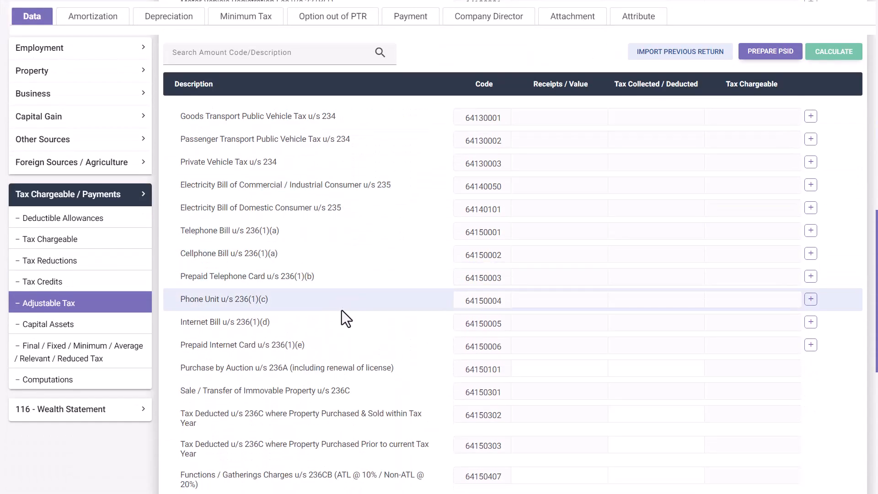
pyautogui.scroll(-2, 343, 320)
pyautogui.scroll(-6, 345, 304)
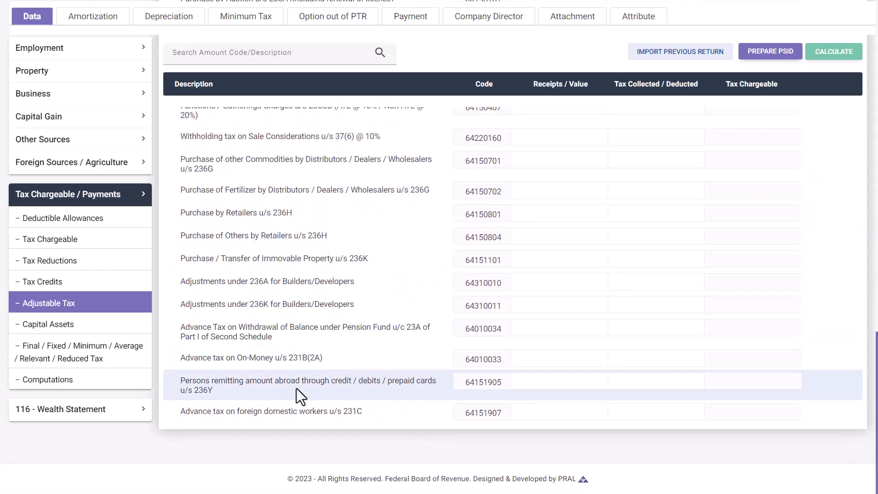
pyautogui.moveTo(219, 390); pyautogui.dragTo(178, 381)
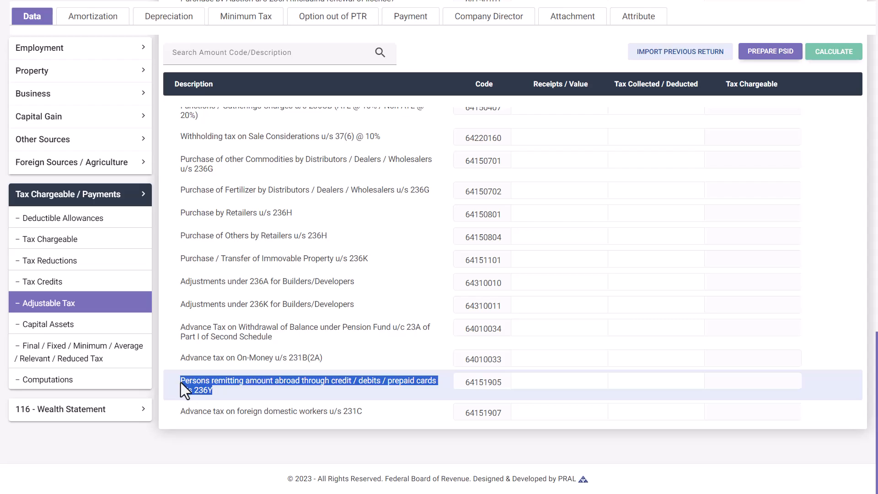
pyautogui.click(249, 392)
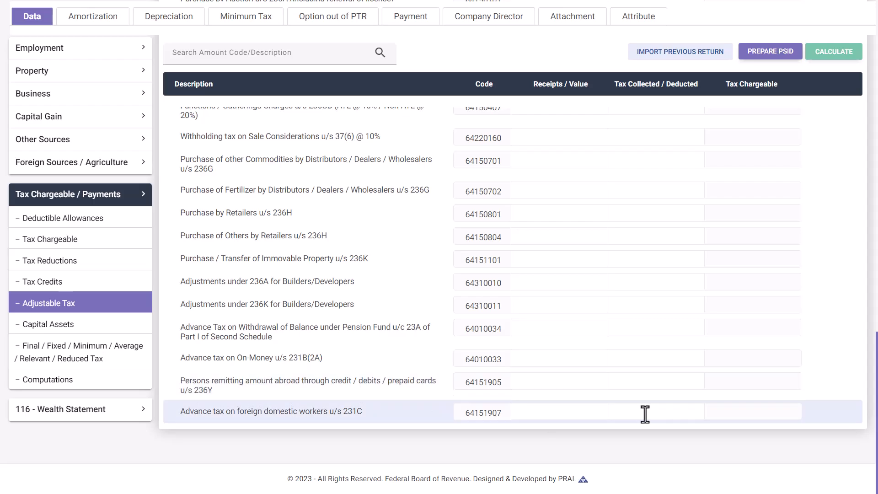
pyautogui.scroll(10, 416, 379)
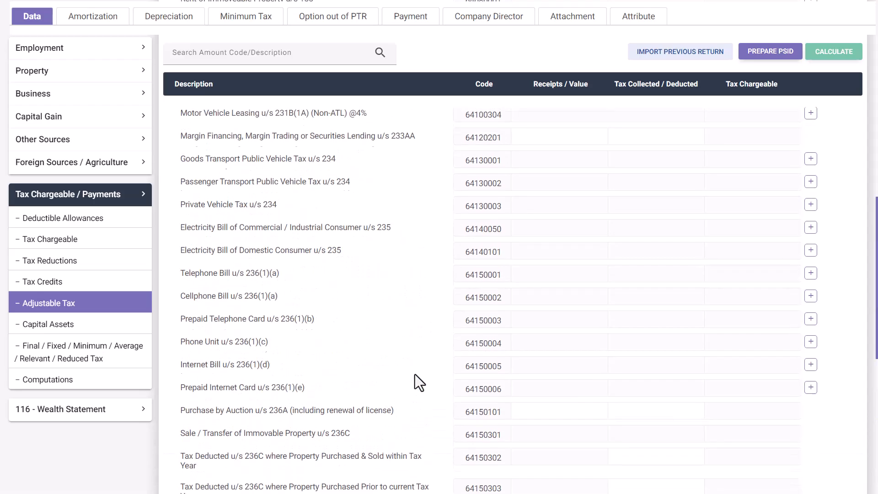
pyautogui.scroll(-2, 376, 225)
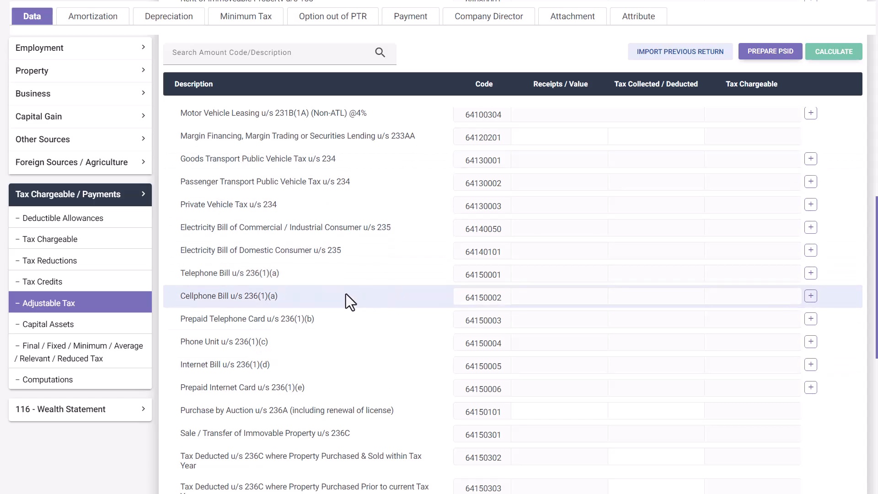
# Step: Add a 'ufone' cellphone bill sub-entry with the phone number under 236(1)(a)
pyautogui.click(809, 296)
pyautogui.press('Tab')
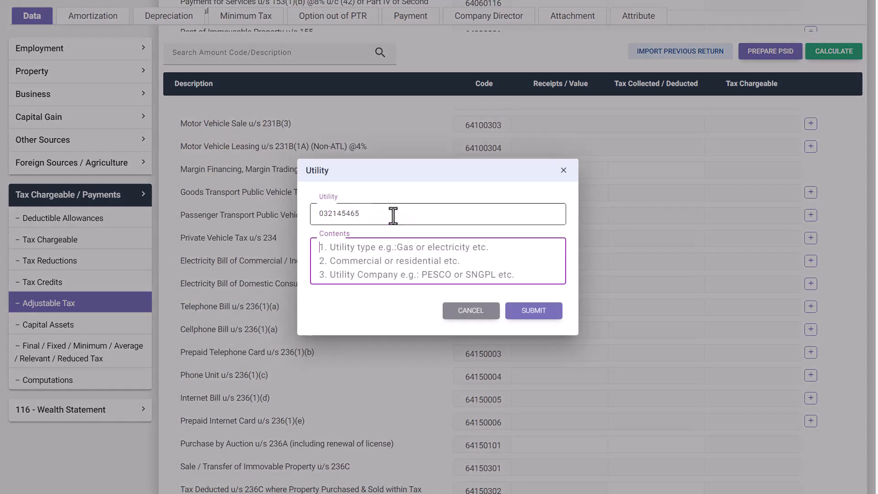
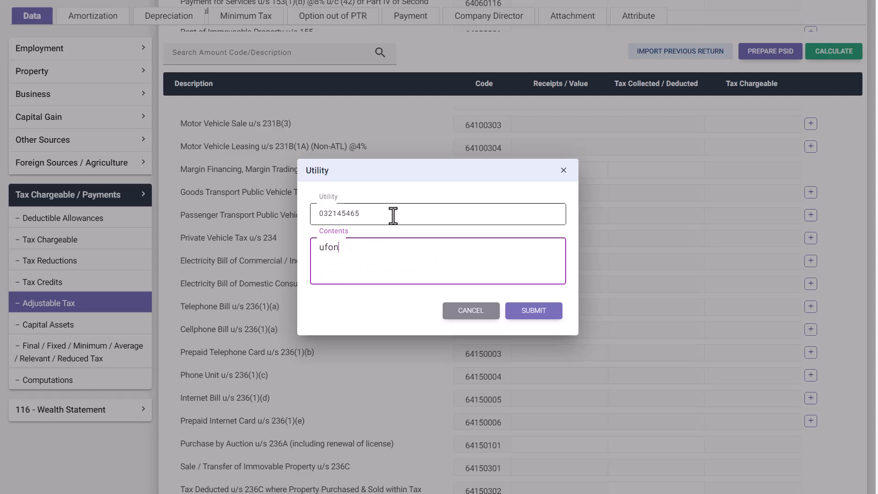
pyautogui.click(534, 310)
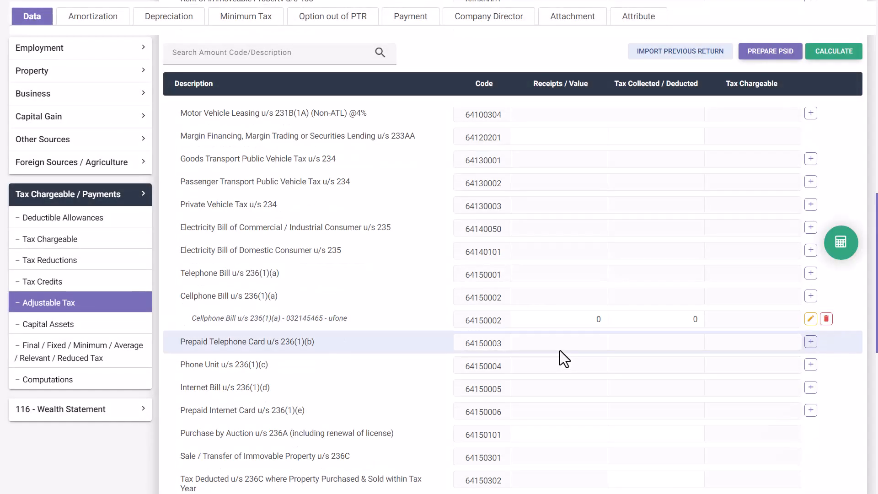
# Step: Enter 1,000 paid and 150 tax deducted on the ufone entry and recalculate
pyautogui.click(569, 319)
pyautogui.write('1000')
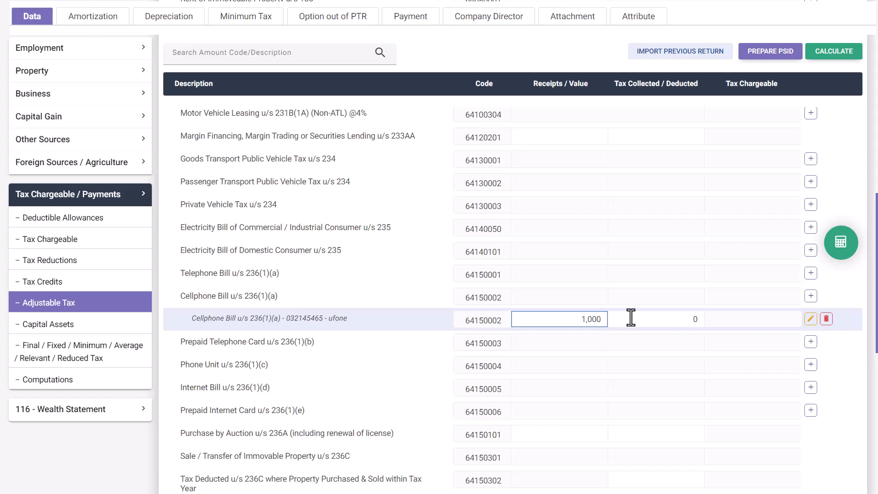
pyautogui.click(631, 318)
pyautogui.write('150')
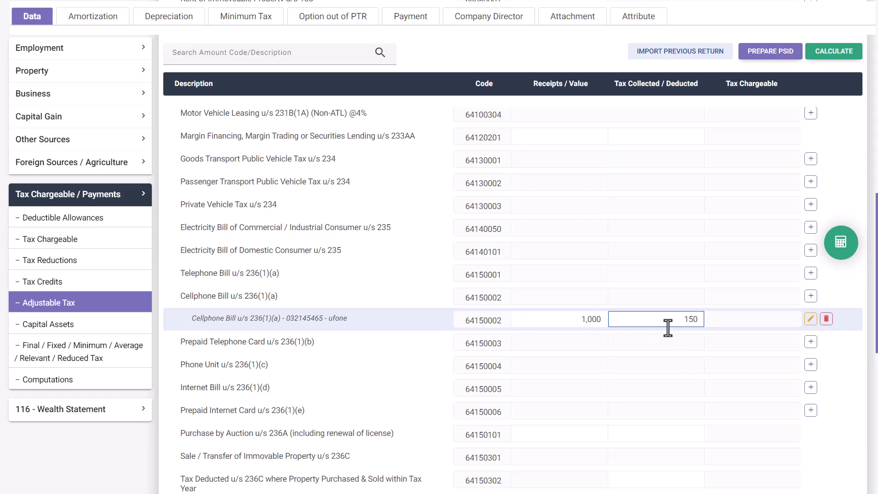
pyautogui.click(838, 246)
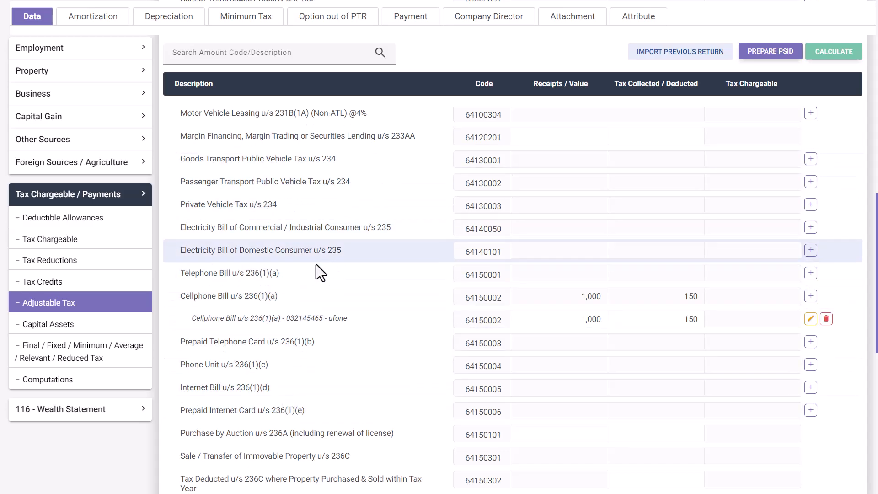
# Step: Review the computations: 675,150 withholding income tax and 150 refundable income tax
pyautogui.click(110, 388)
pyautogui.scroll(-10, 459, 368)
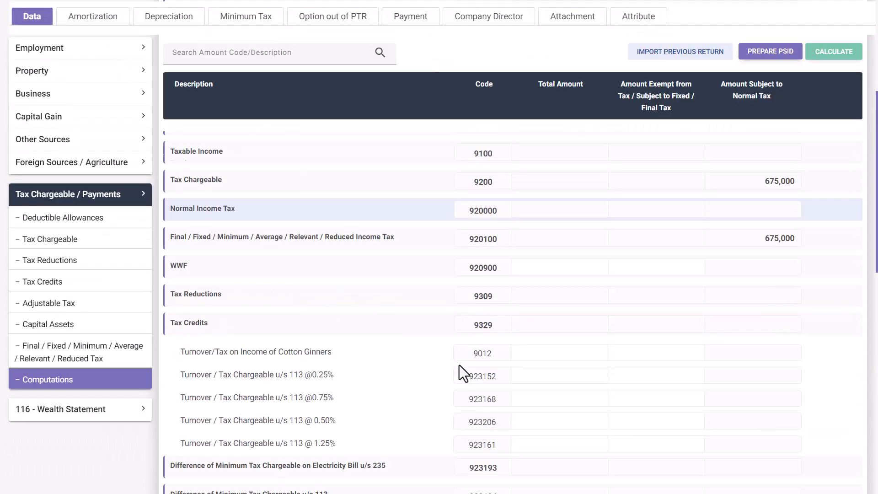
pyautogui.scroll(-10, 459, 365)
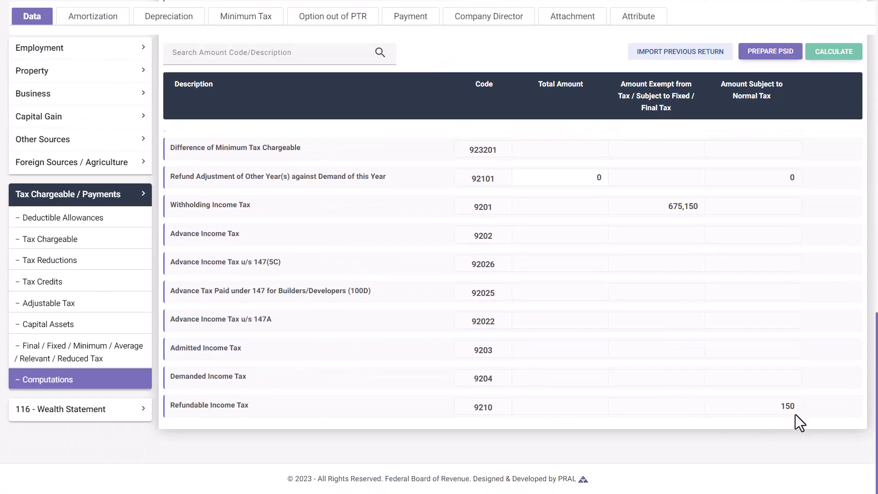
pyautogui.doubleClick(811, 409)
pyautogui.click(670, 402)
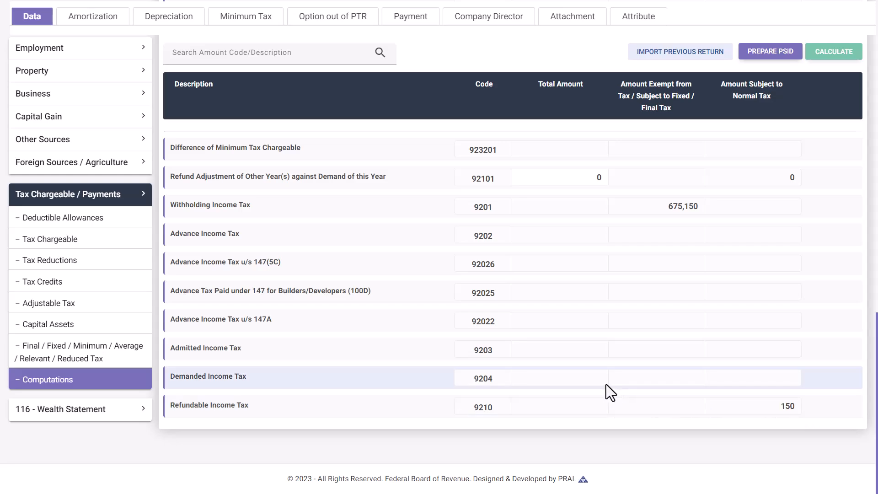
pyautogui.scroll(3, 605, 384)
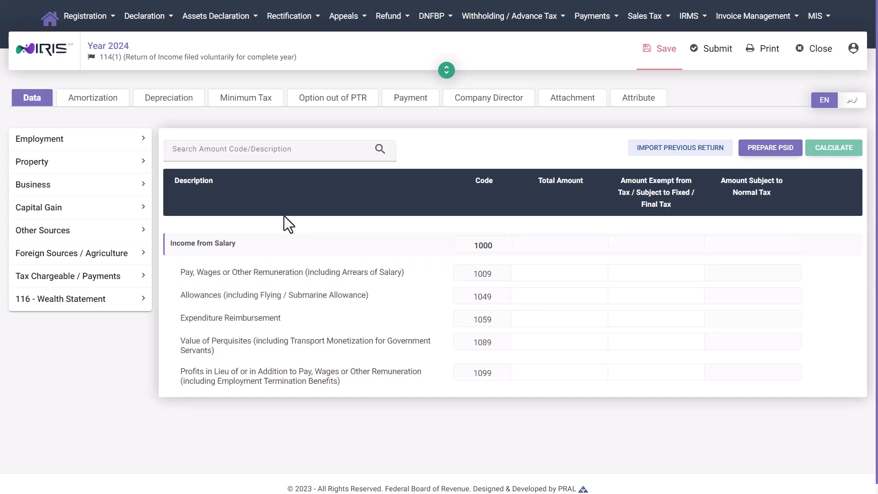
# Step: Enter 5,500,000 as the Profit on Debt total under Other Sources receipts and recalculate
pyautogui.click(84, 232)
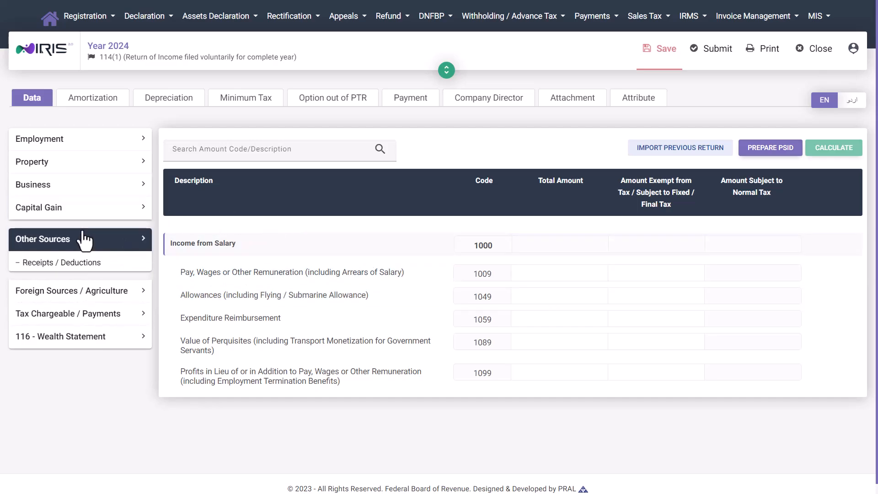
pyautogui.click(97, 273)
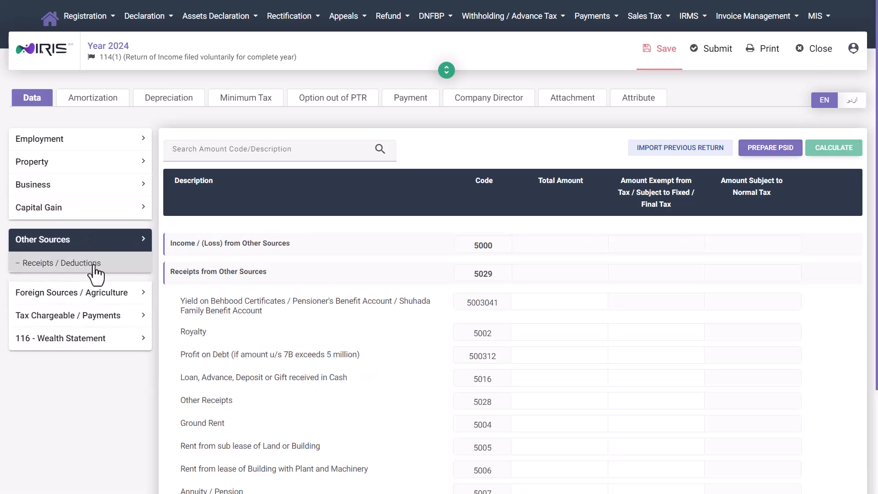
pyautogui.moveTo(179, 356); pyautogui.dragTo(357, 356)
pyautogui.click(363, 356)
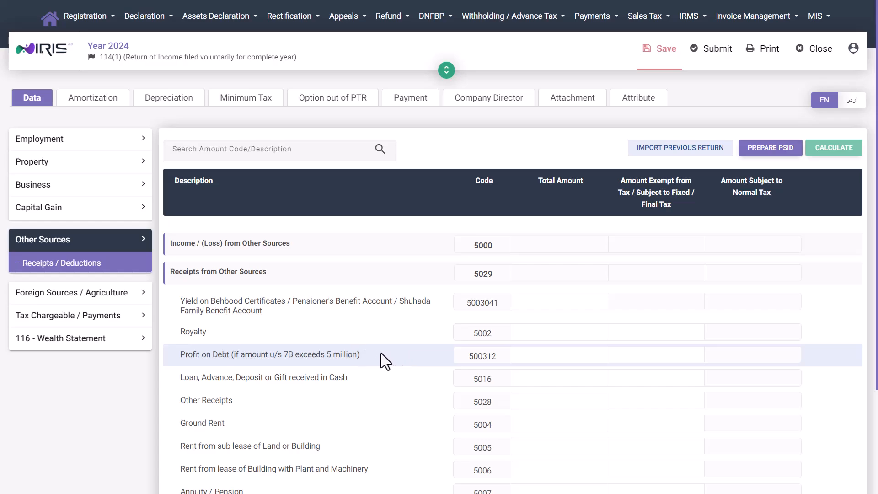
pyautogui.click(559, 353)
pyautogui.write('5,500,000')
pyautogui.press('Tab')
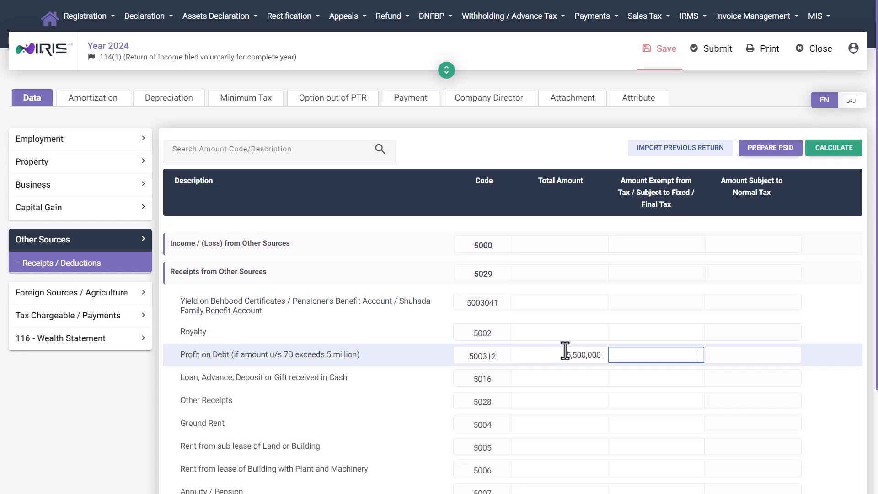
pyautogui.click(836, 150)
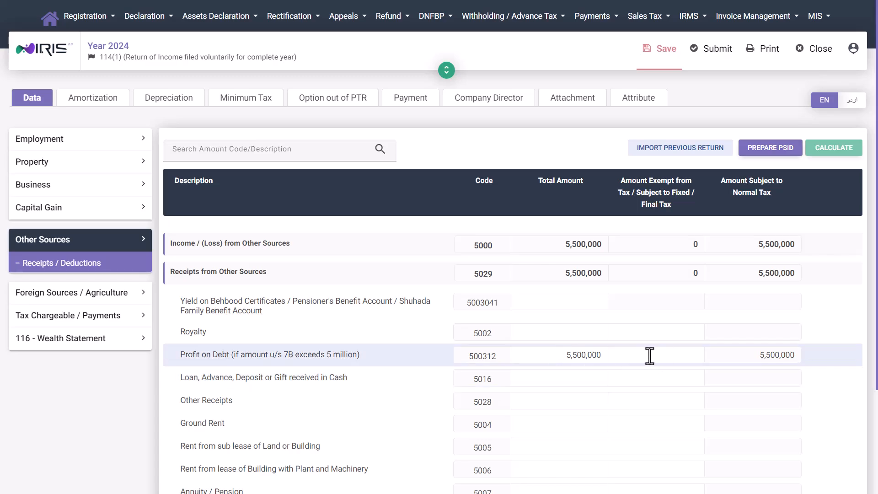
pyautogui.click(556, 355)
pyautogui.click(548, 355)
# Step: Open the tax computations showing 5,500,000 taxable income and 1,290,000 tax chargeable
pyautogui.click(93, 321)
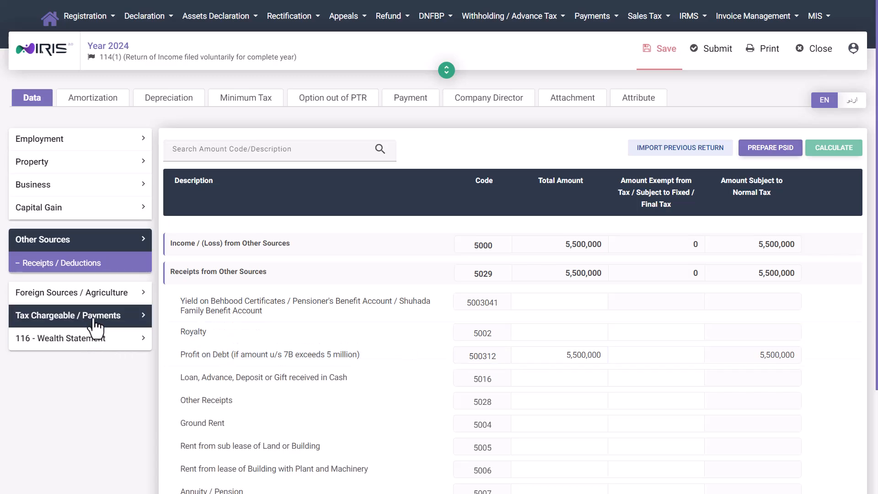
pyautogui.click(109, 473)
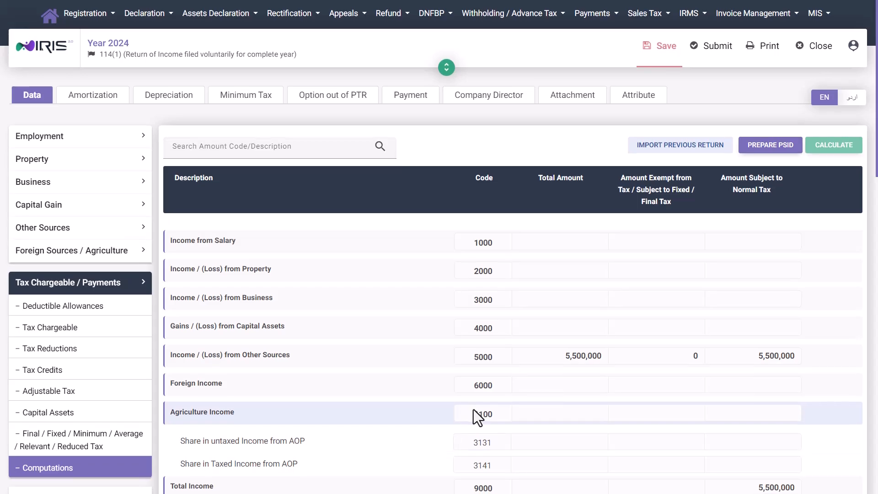
pyautogui.scroll(-5, 474, 416)
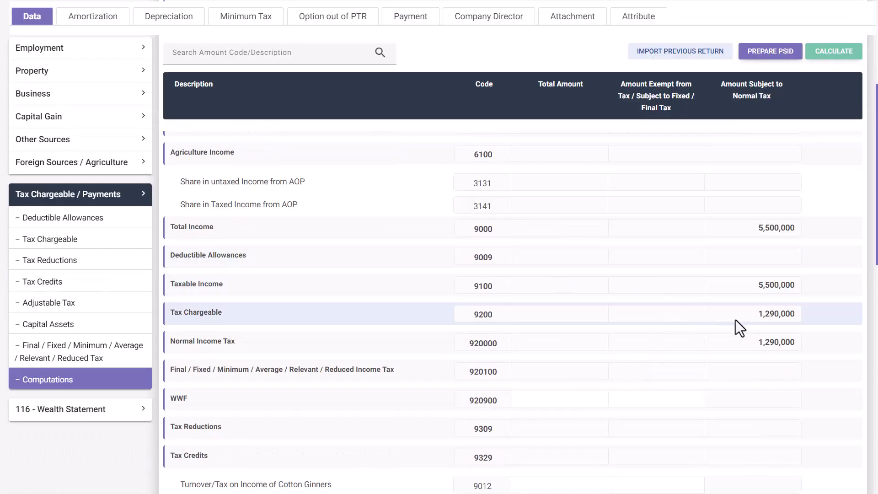
# Step: Work out 15% of 5,500,000 (825,000) in Windows Calculator, then return to Admitted Income Tax
pyautogui.press('super+r')
pyautogui.press('Return')
pyautogui.write('55000000*.15=')
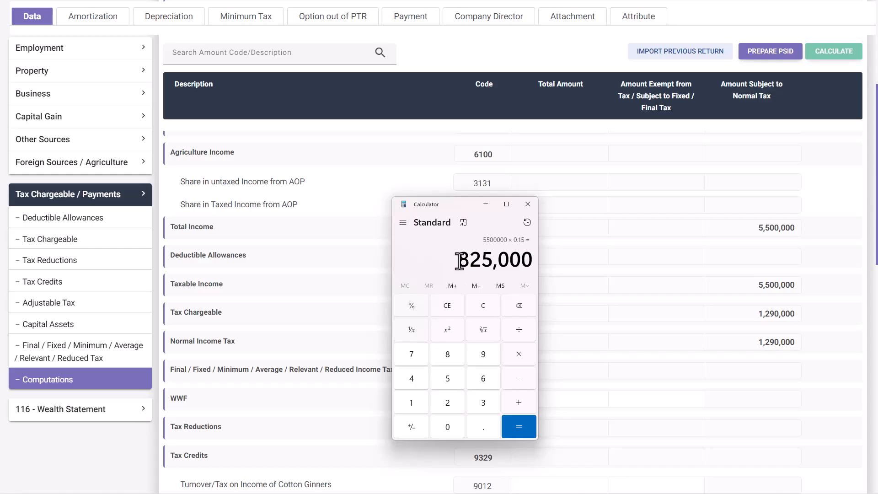
pyautogui.moveTo(459, 261); pyautogui.dragTo(531, 261)
pyautogui.click(528, 204)
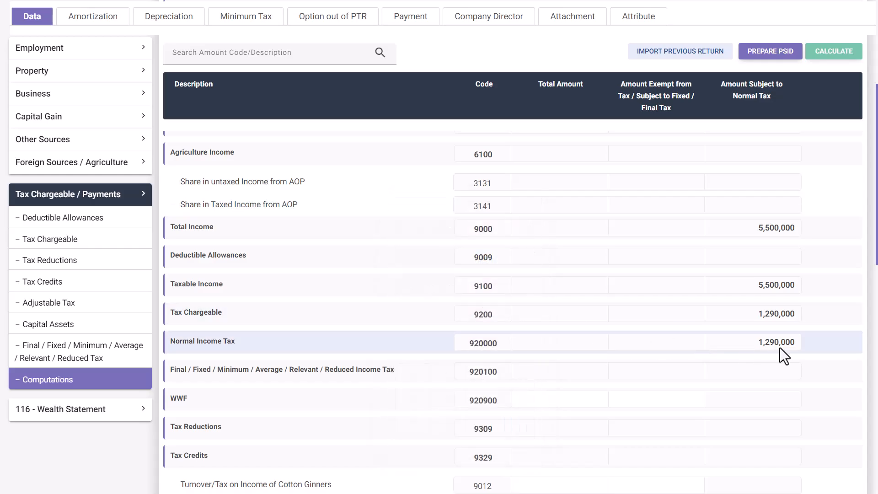
pyautogui.scroll(-10, 640, 340)
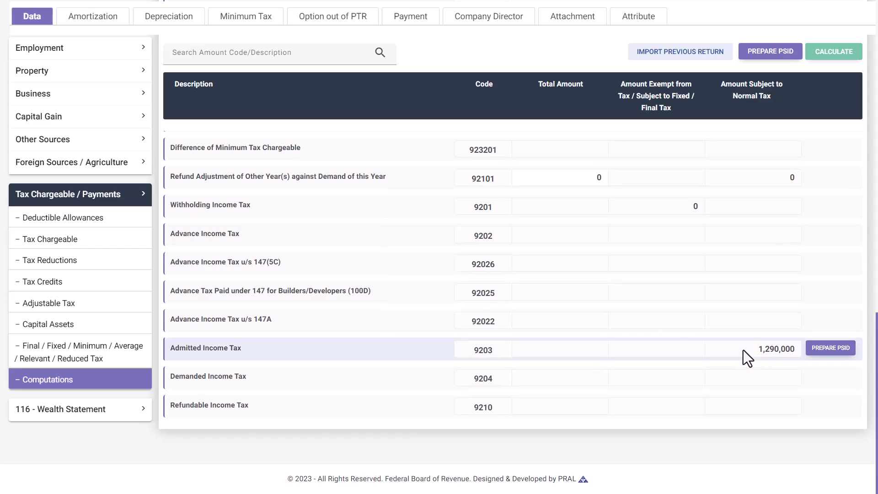
pyautogui.scroll(1, 742, 350)
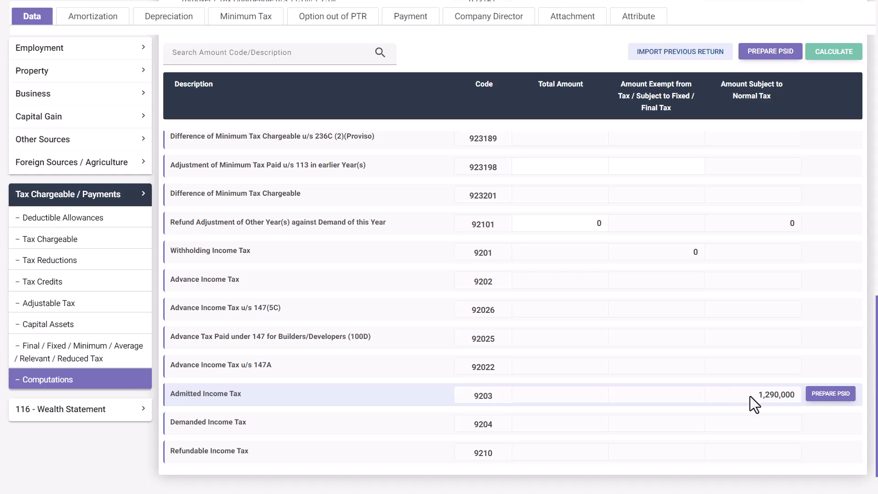
# Step: Enter 825,000 as tax deducted for Profit on Debt u/s 151 @ 15% (64040005) and recalculate
pyautogui.click(83, 309)
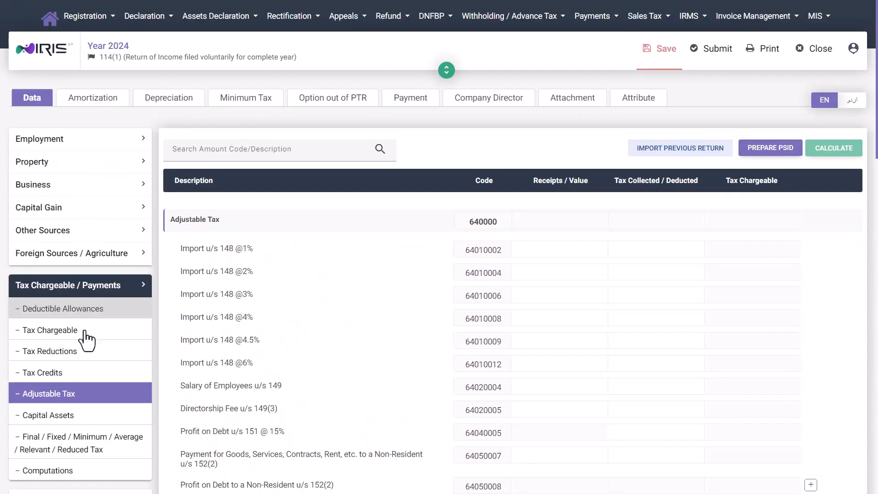
pyautogui.scroll(-4, 185, 257)
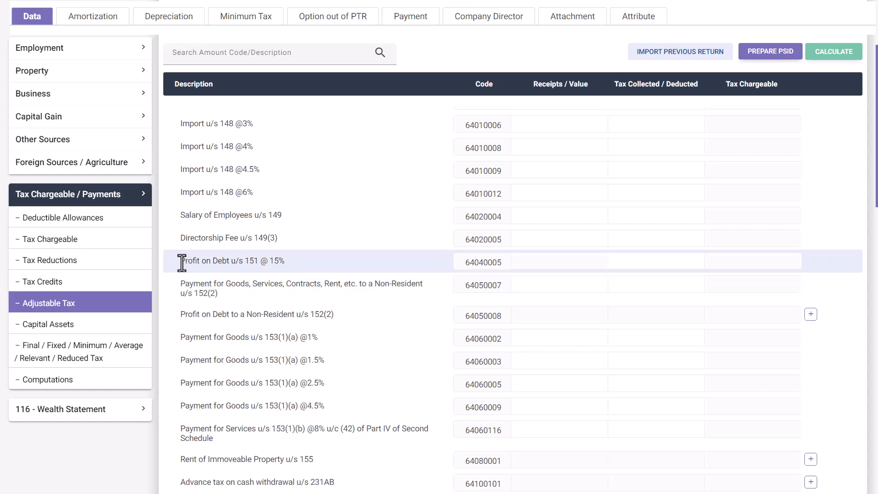
pyautogui.moveTo(179, 261); pyautogui.dragTo(252, 265)
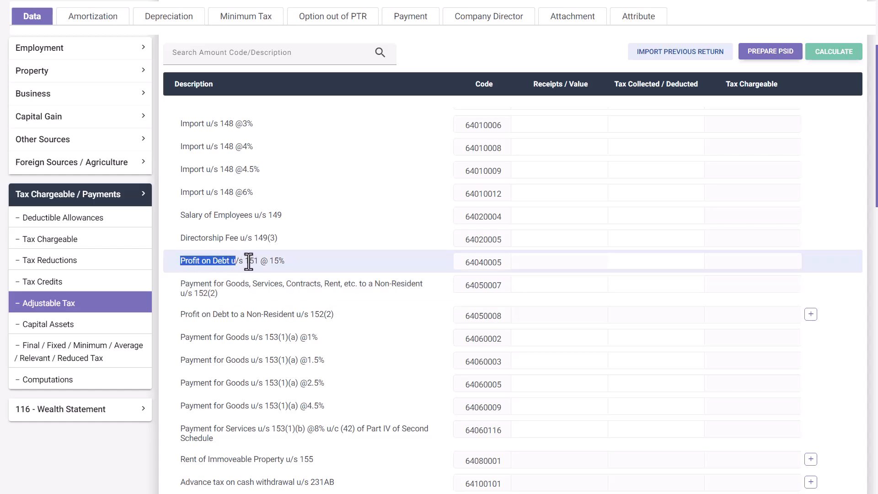
pyautogui.click(369, 264)
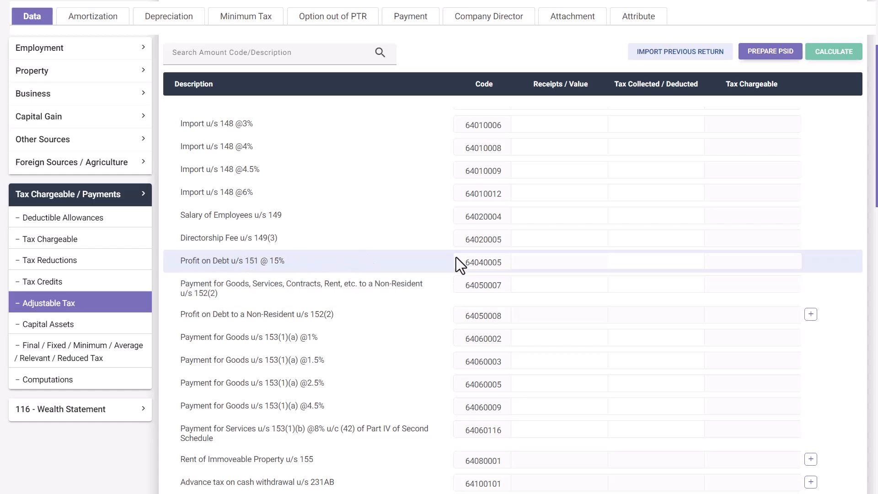
pyautogui.click(654, 262)
pyautogui.write('8250000')
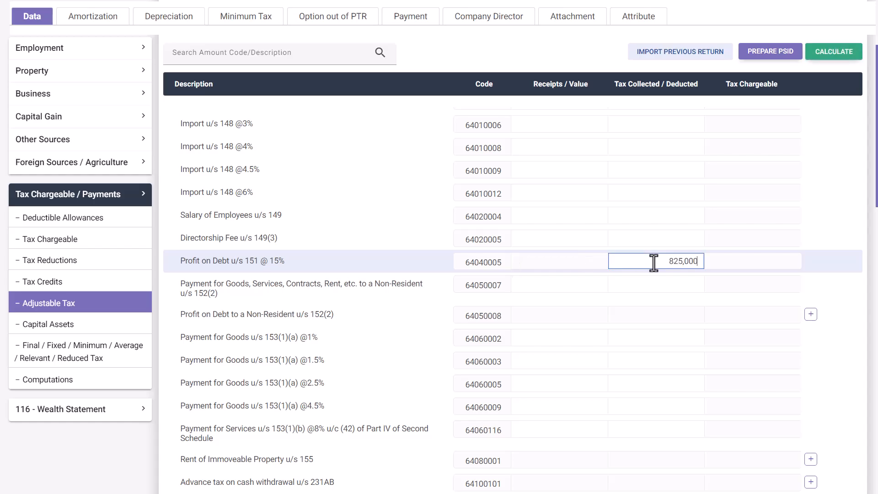
pyautogui.click(832, 59)
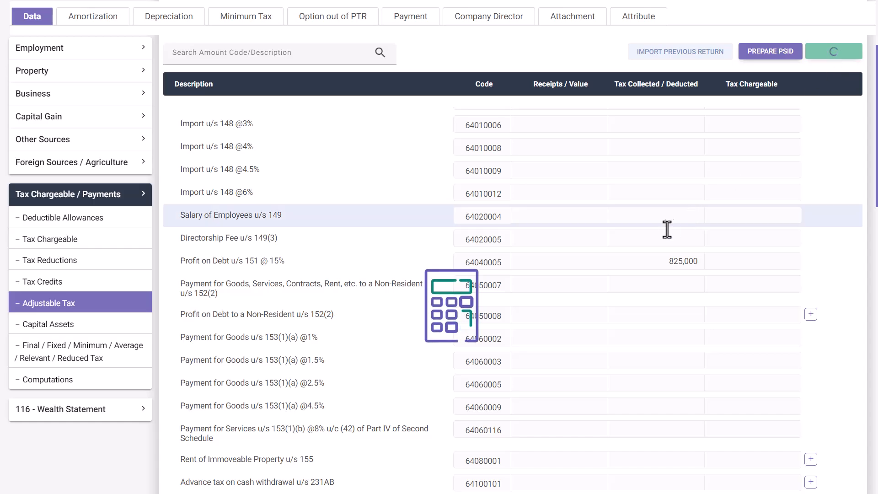
pyautogui.scroll(1, 649, 238)
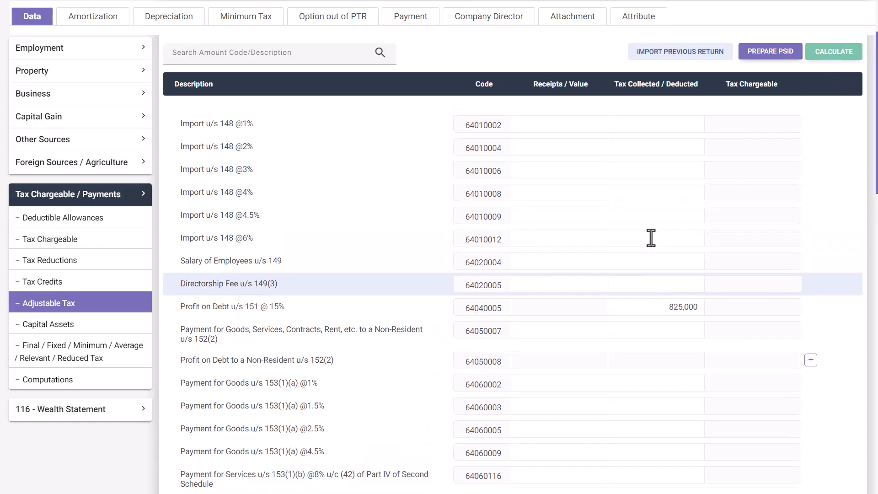
# Step: Check the computations: 825,000 withholding tax, 5,500,000 taxable income, 465,000 admitted income tax
pyautogui.click(104, 381)
pyautogui.scroll(-15, 533, 364)
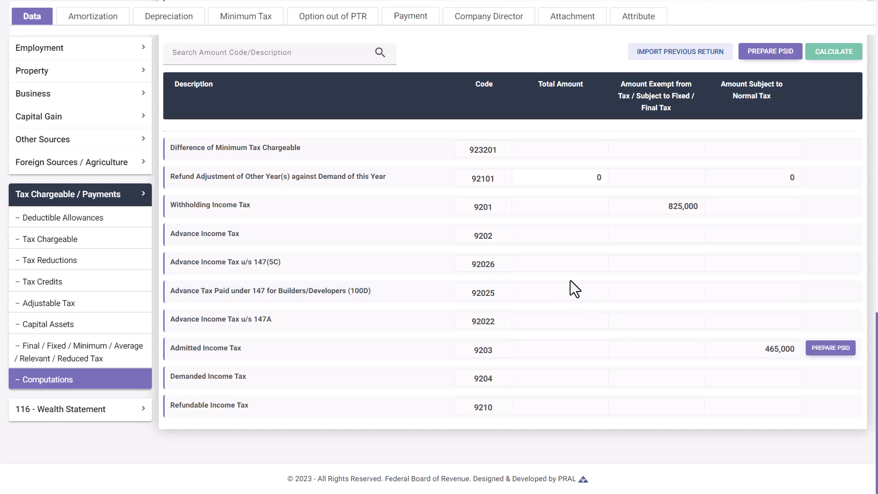
pyautogui.scroll(10, 569, 281)
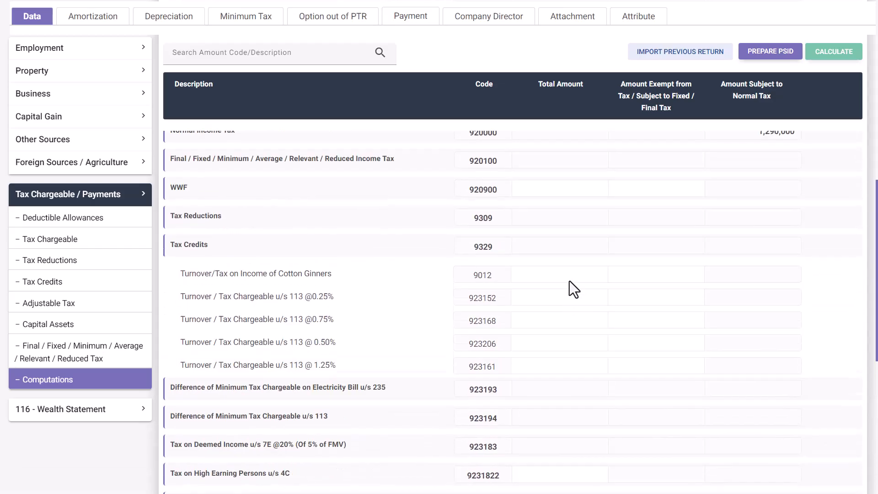
pyautogui.scroll(1, 569, 281)
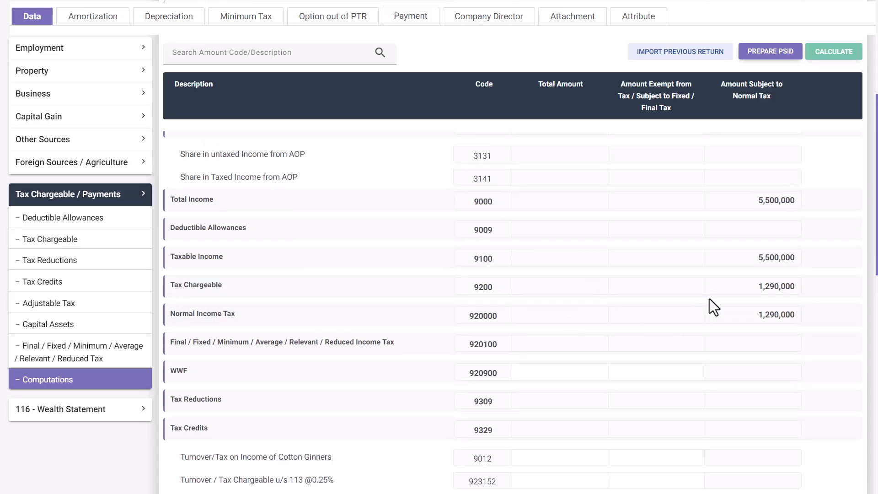
pyautogui.moveTo(757, 256); pyautogui.dragTo(779, 258)
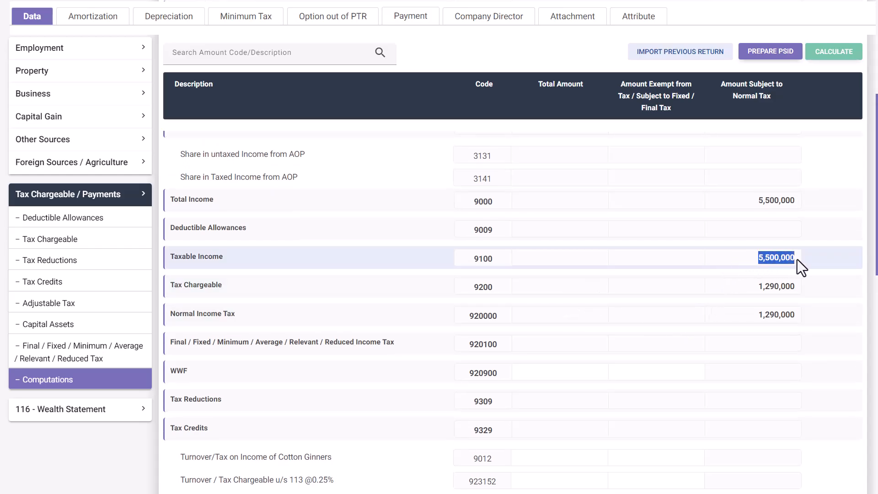
pyautogui.click(105, 410)
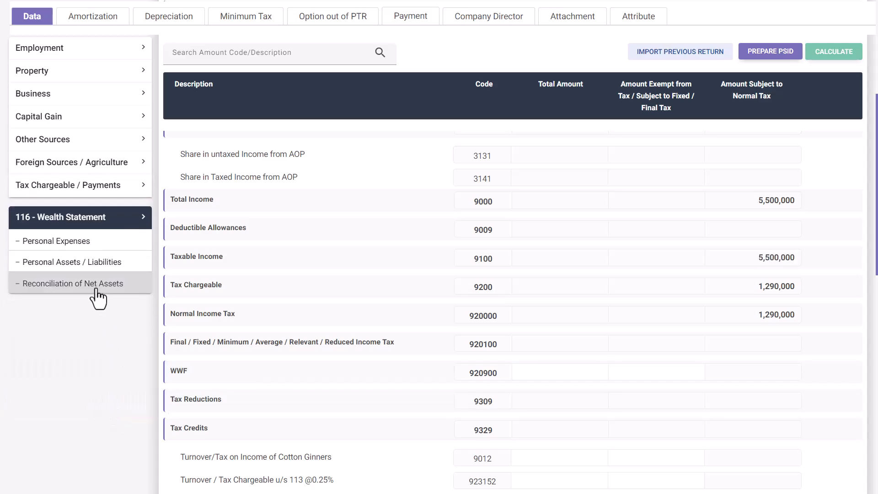
# Step: Enter 5,500,000 in field 7031 on the Reconciliation of Net Assets page
pyautogui.click(94, 297)
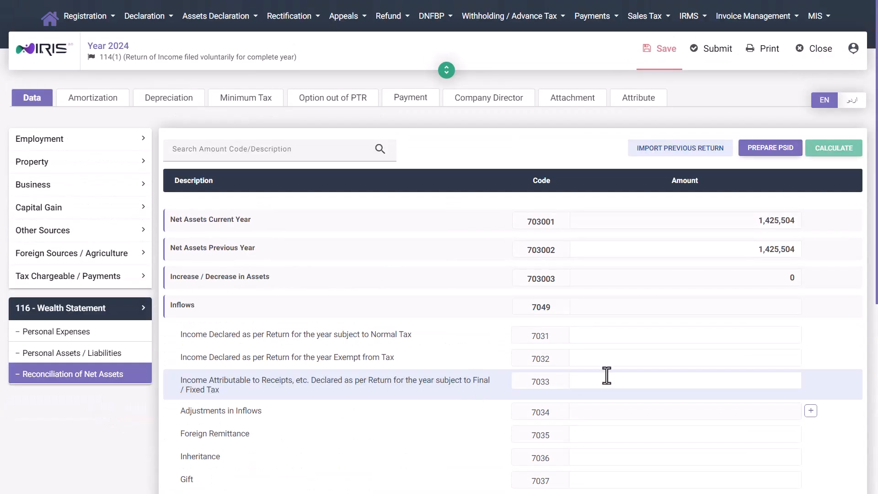
pyautogui.click(709, 334)
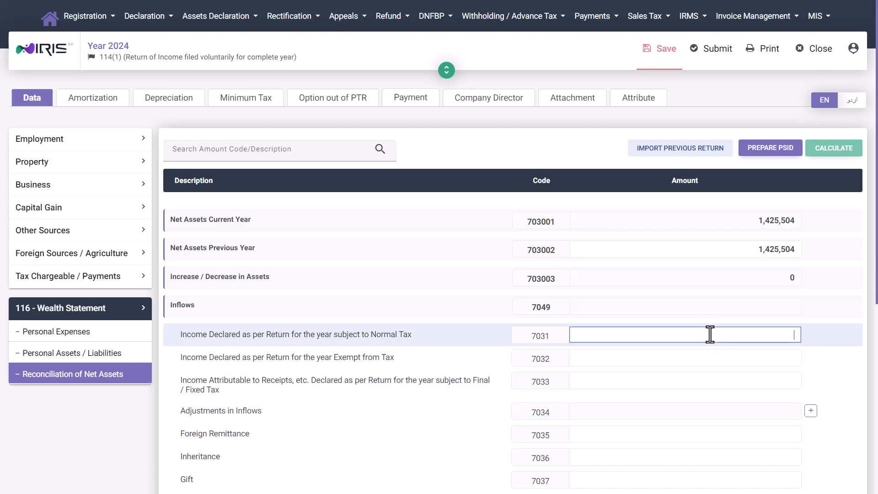
pyautogui.write('5500000')
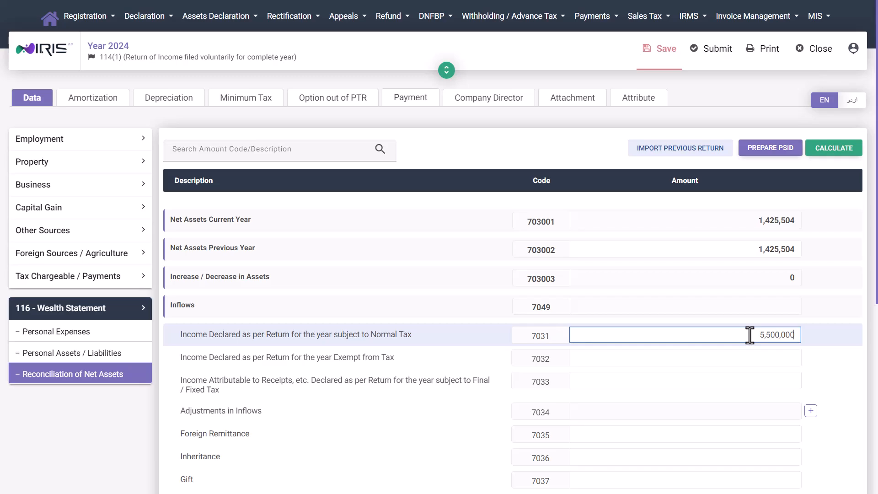
pyautogui.moveTo(750, 335); pyautogui.dragTo(797, 336)
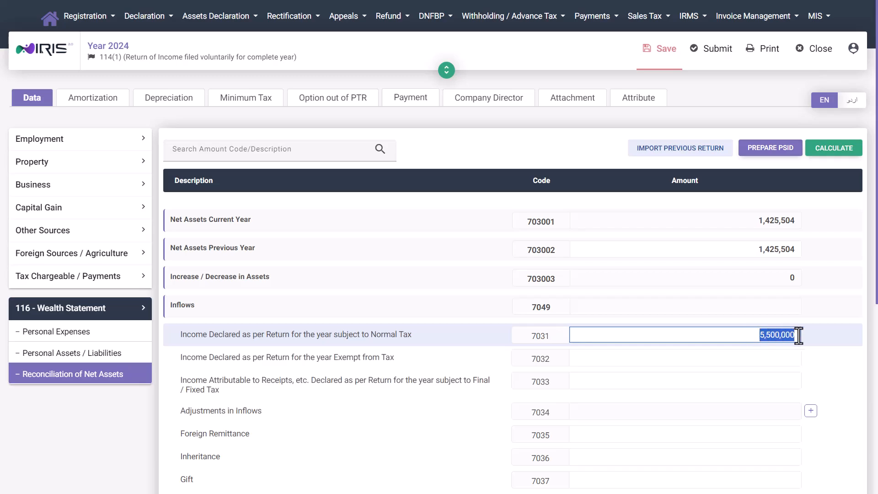